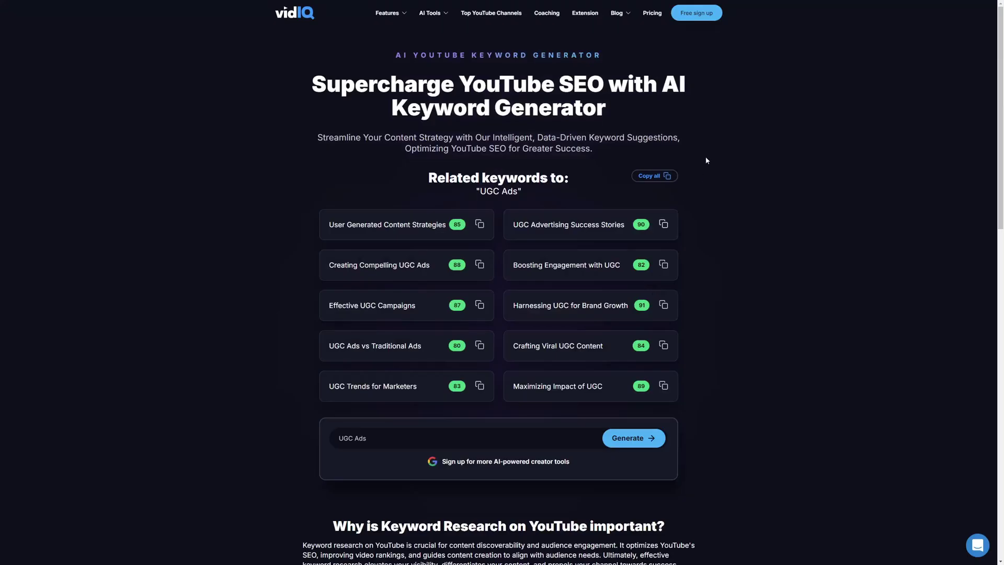
Step: Scroll down past the UGC Ad tag suggestions to the UGC Ads title ideas
scroll(706, 157, down, 5)
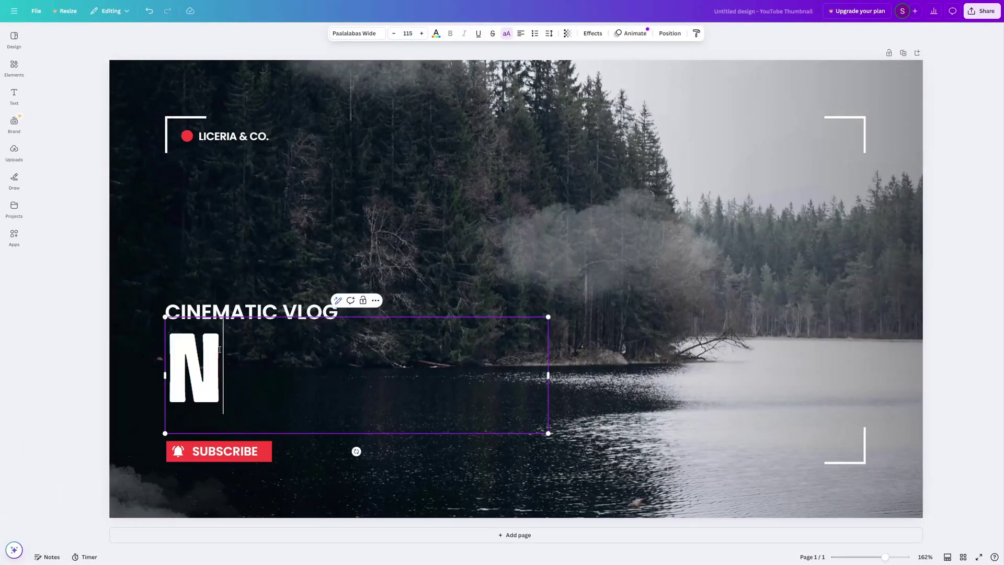
Step: Make the forest thumbnail's big headline read 'NATURE', then step through the thumbnail's elements
text(ATURE)
click(419, 464)
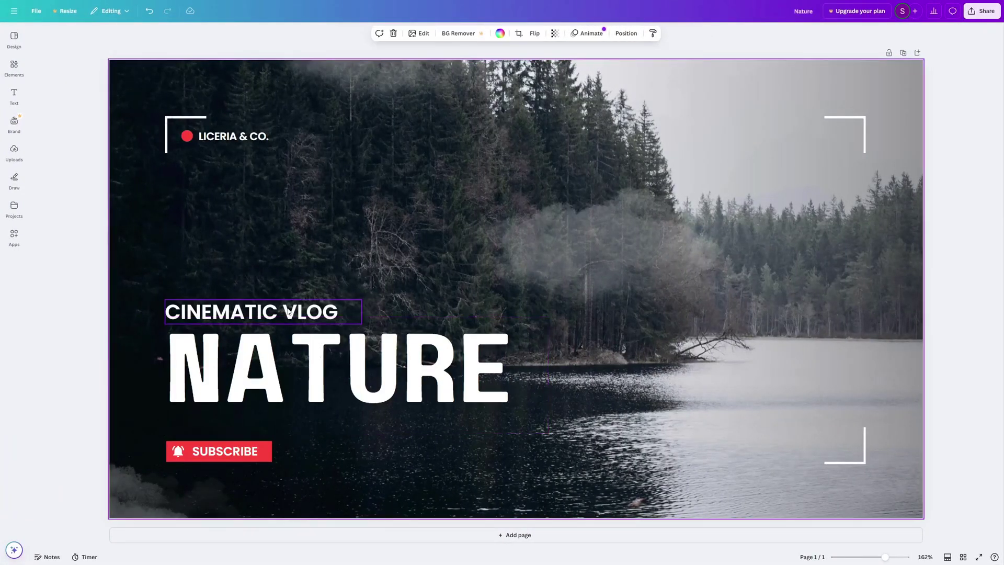
click(289, 314)
key(Tab)
key(Tab)
key(Tab)
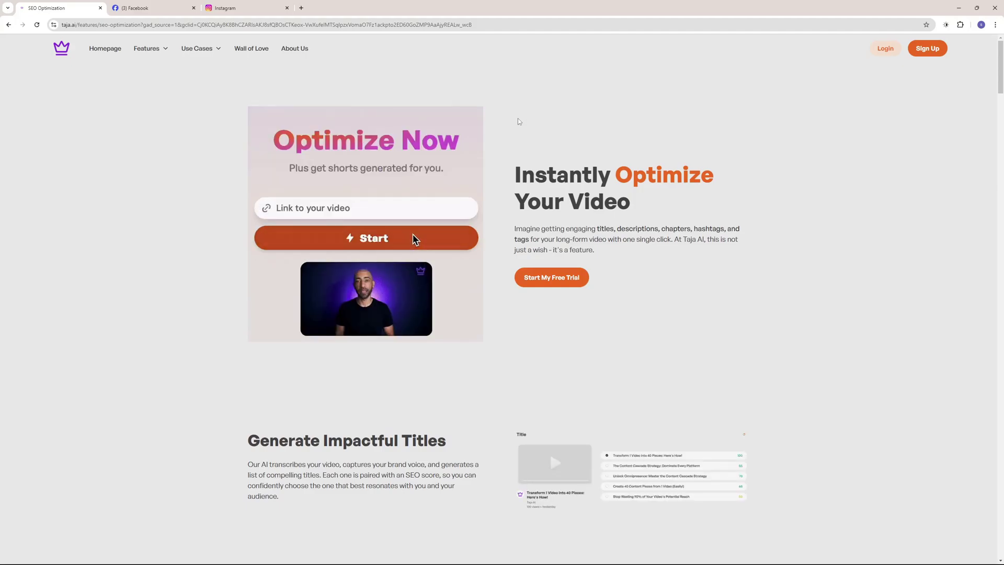
Step: Upload the 'Create AI Avatars in Seconds!' short to YouTube with Public visibility
scroll(370, 161, down, 6)
scroll(370, 161, down, 2)
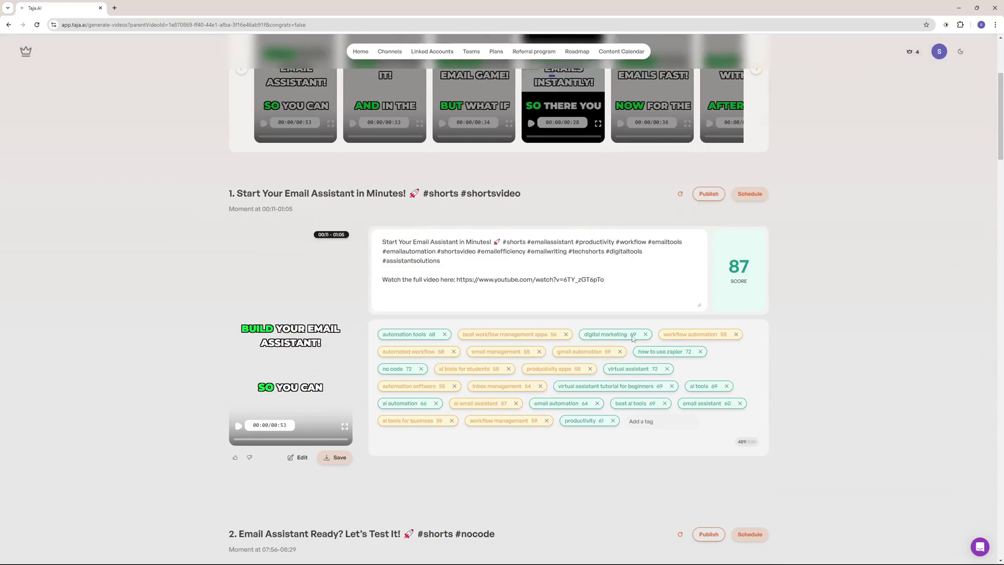
scroll(633, 338, down, 15)
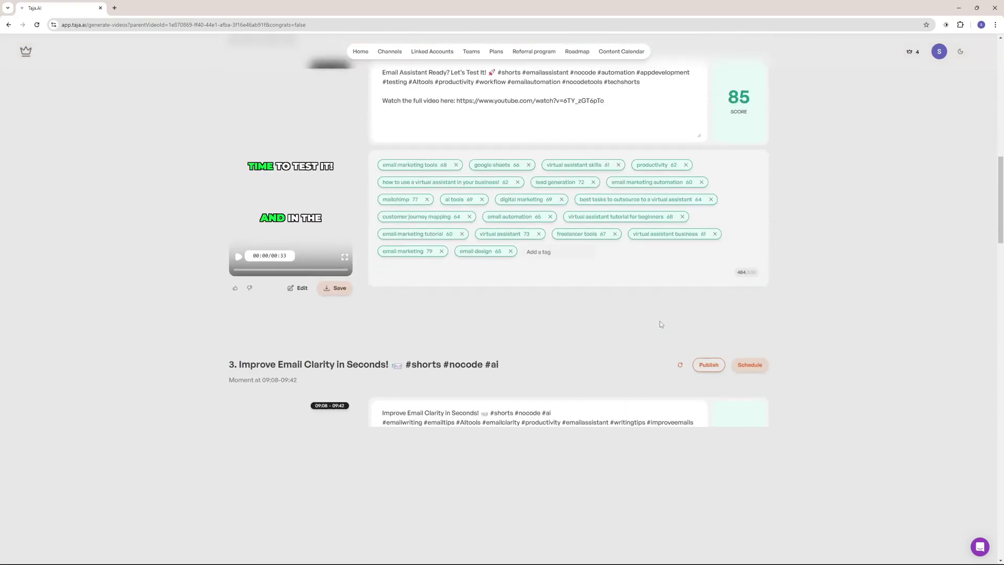
scroll(657, 324, down, 5)
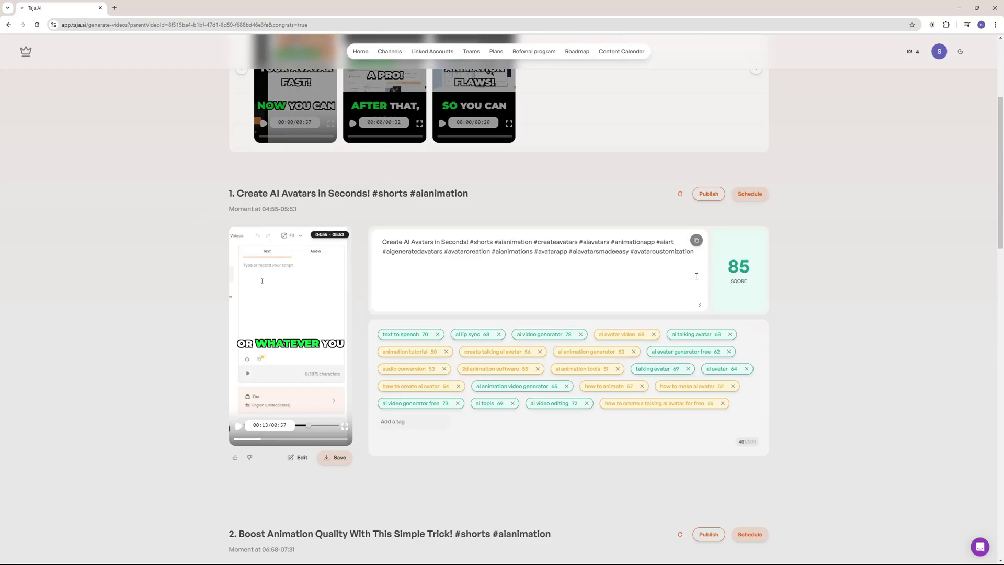
click(709, 195)
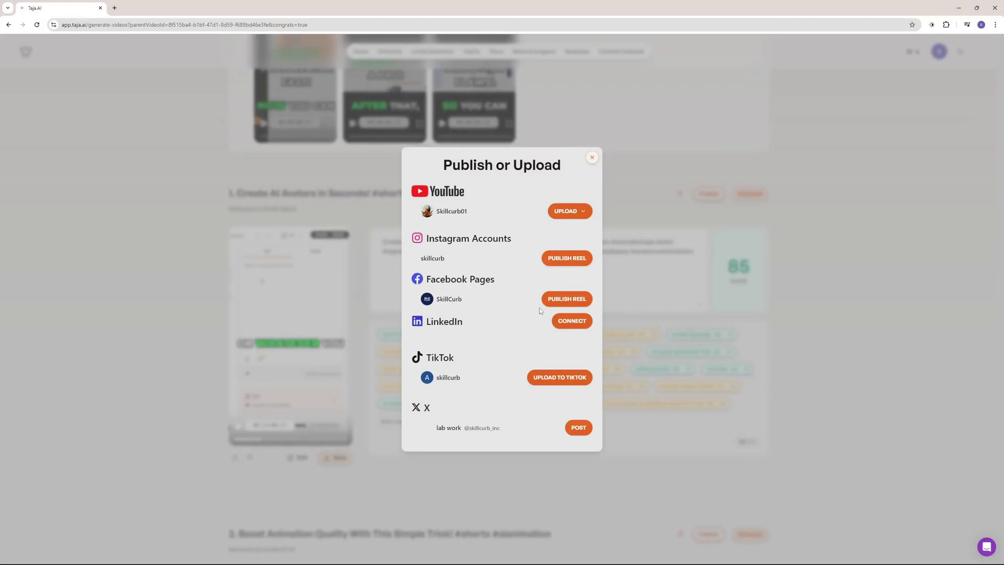
click(569, 211)
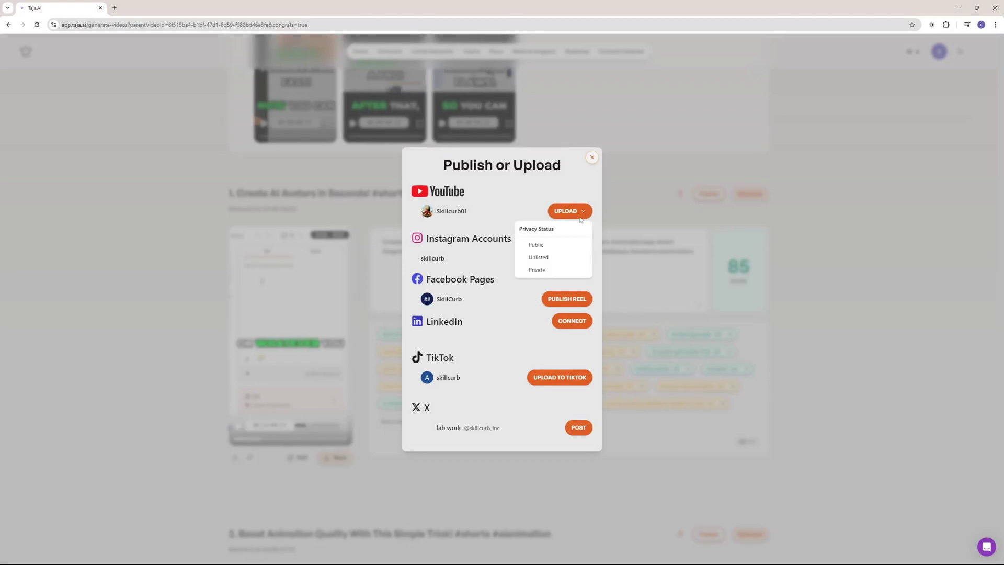
click(541, 246)
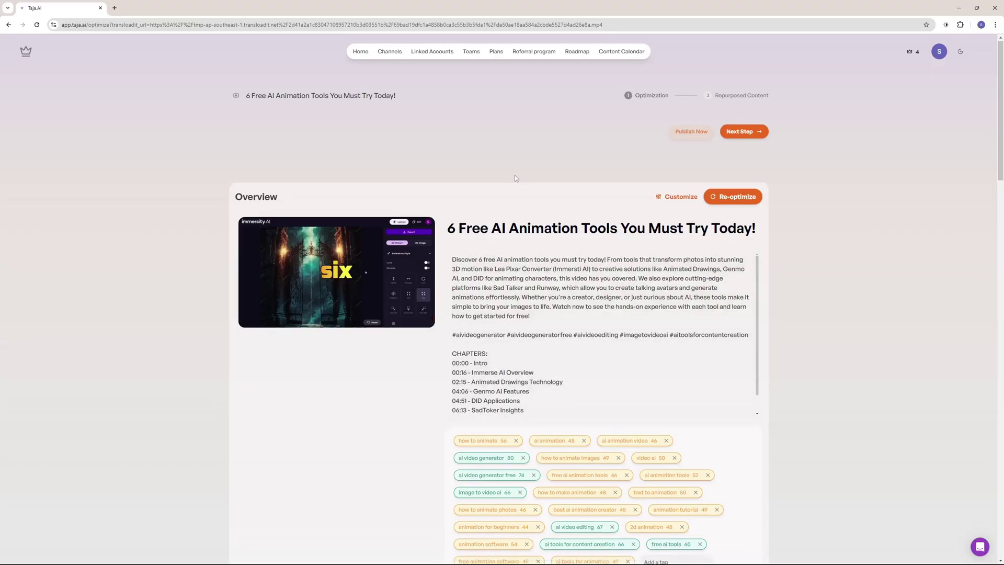
scroll(515, 175, down, 3)
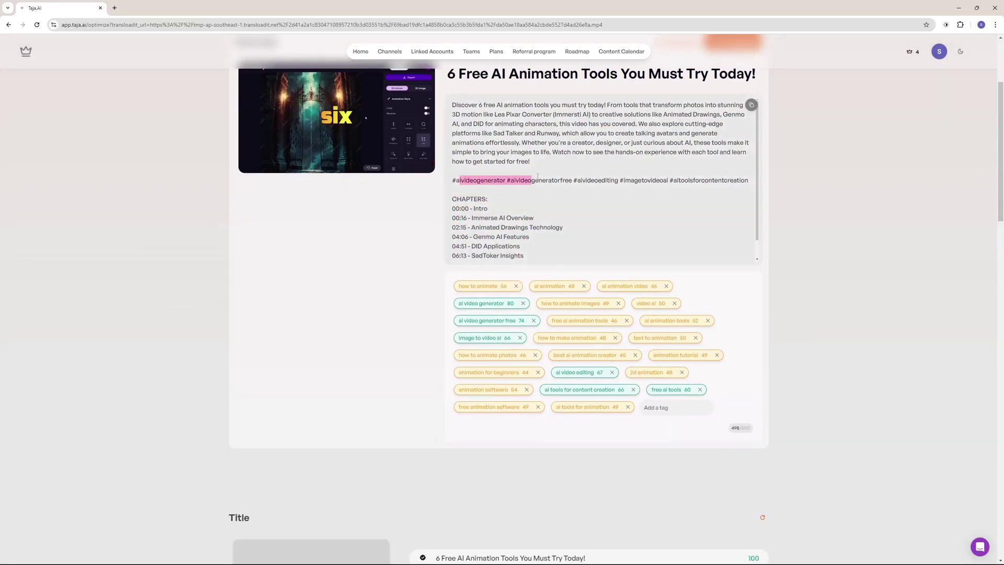
Step: Preview the second, third and fourth titles, then restore '6 Free AI Animation Tools You Must Try Today!'
scroll(563, 163, down, 7)
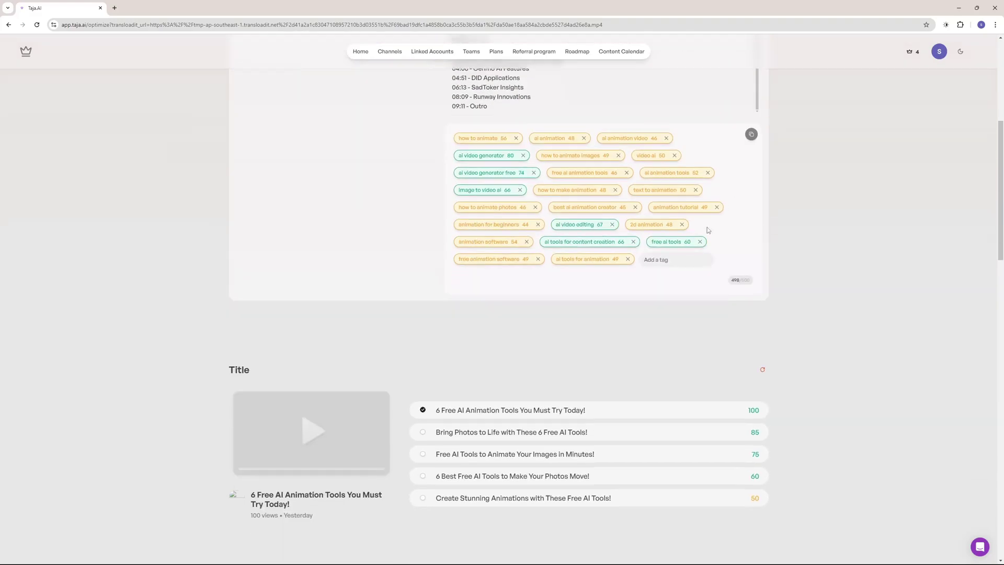
click(438, 190)
click(448, 215)
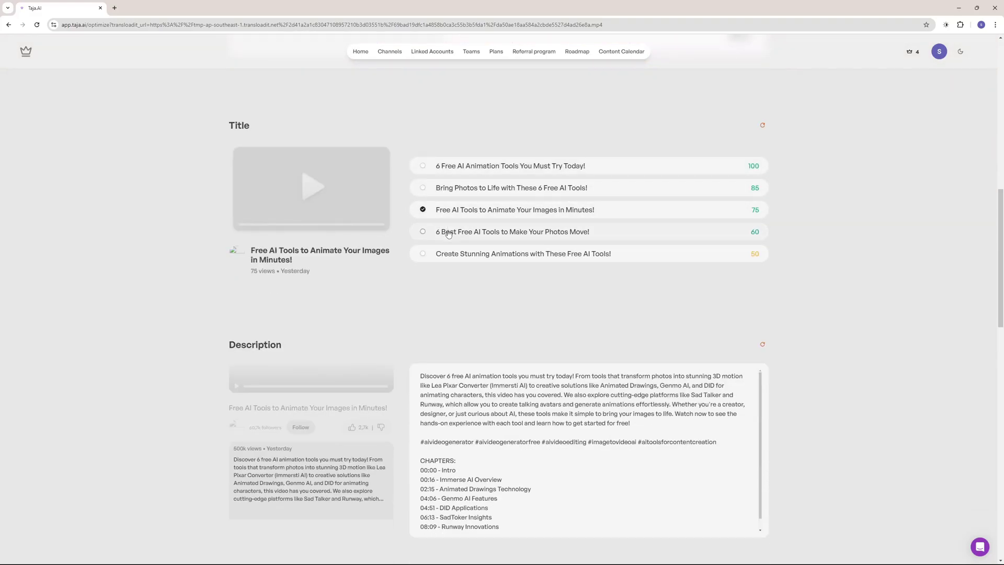
click(448, 232)
click(438, 166)
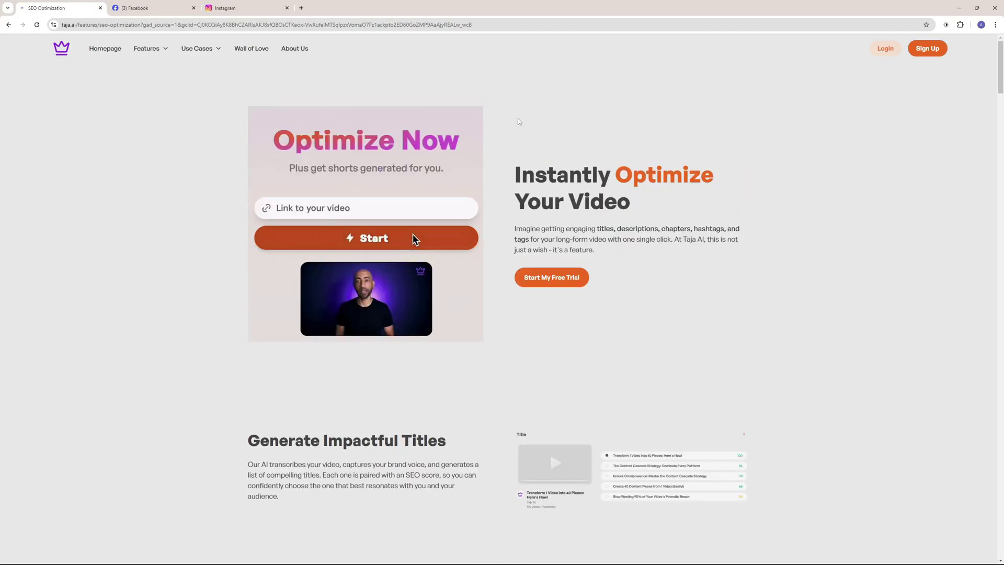
Step: Scroll through the SEO Optimization feature page, highlighting several of its headings
scroll(518, 121, down, 2)
scroll(518, 120, down, 4)
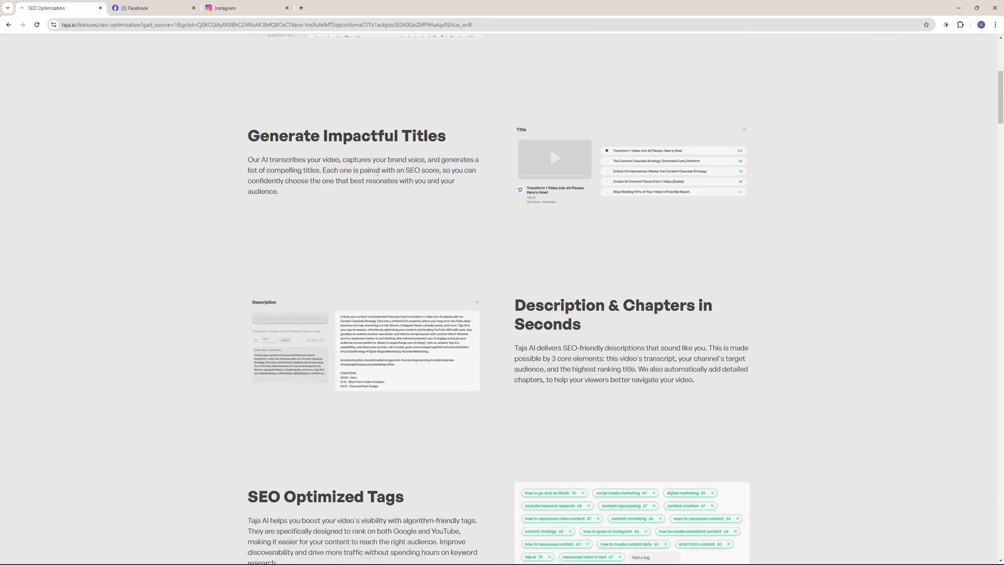
drag(329, 127, 477, 130)
scroll(477, 129, down, 2)
drag(525, 217, 636, 217)
scroll(637, 219, down, 1)
scroll(636, 218, down, 1)
drag(221, 336, 455, 329)
click(450, 321)
scroll(450, 322, down, 7)
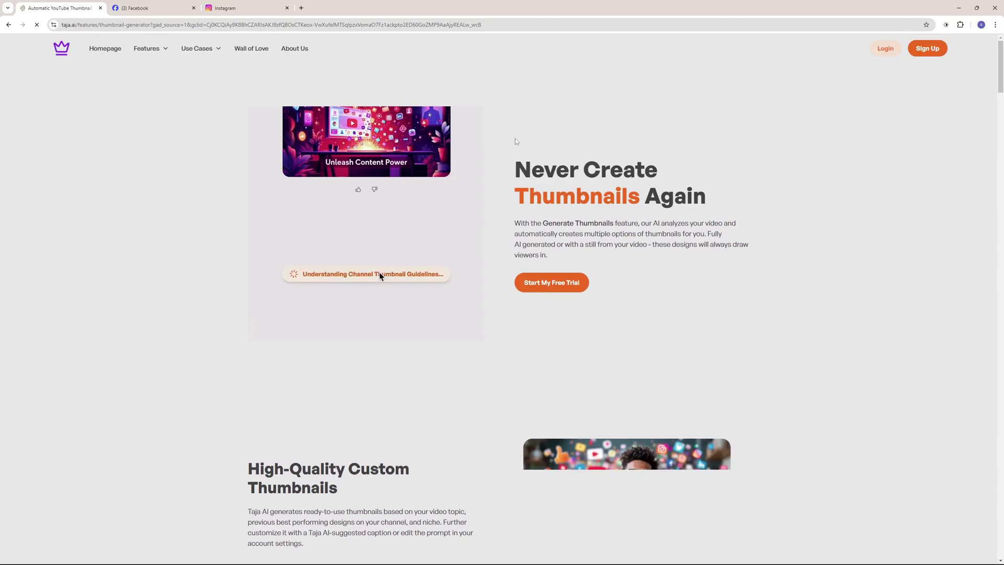
Step: Browse the Thumbnail Generator page, highlighting the Multiple Thumbnails and Intuitive Image Editor headings
scroll(516, 141, down, 3)
scroll(516, 145, down, 2)
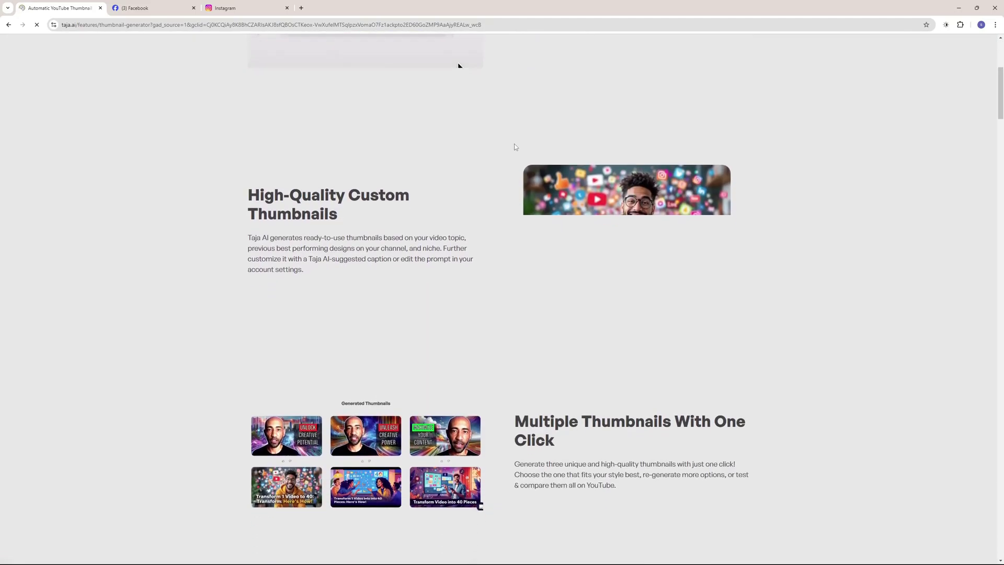
scroll(444, 197, down, 1)
drag(304, 153, 415, 162)
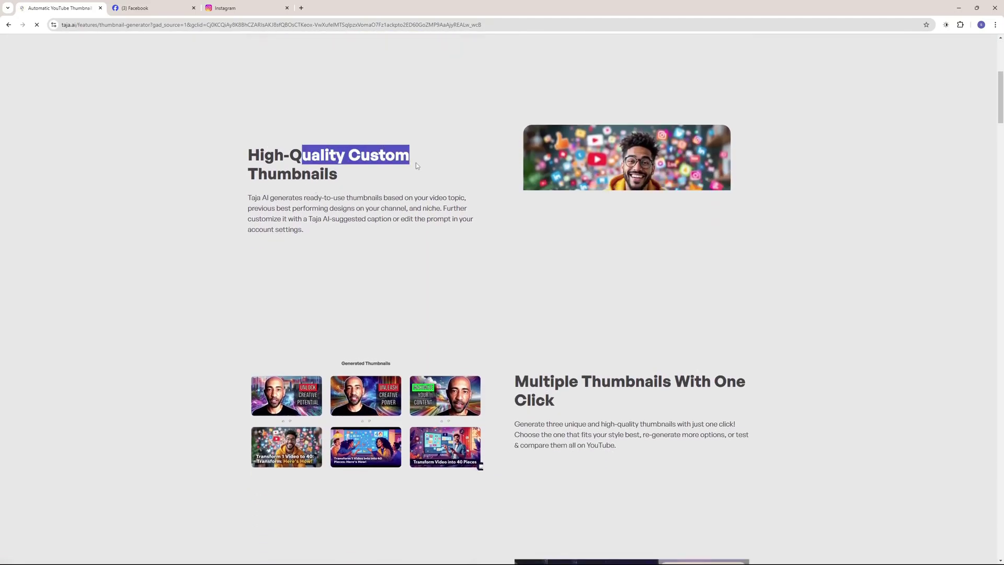
click(416, 163)
scroll(449, 180, down, 3)
drag(527, 225, 601, 232)
click(595, 239)
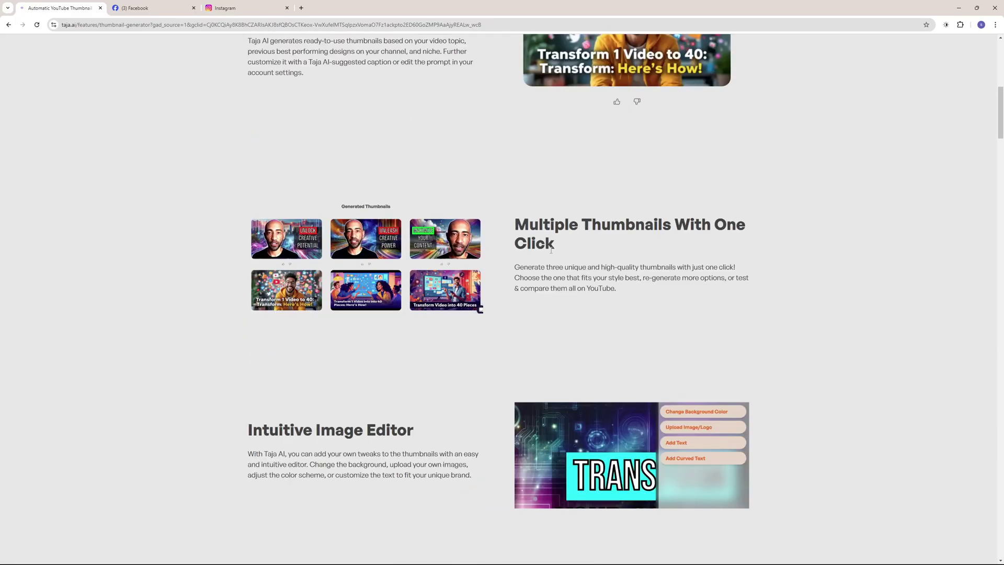
scroll(487, 270, down, 3)
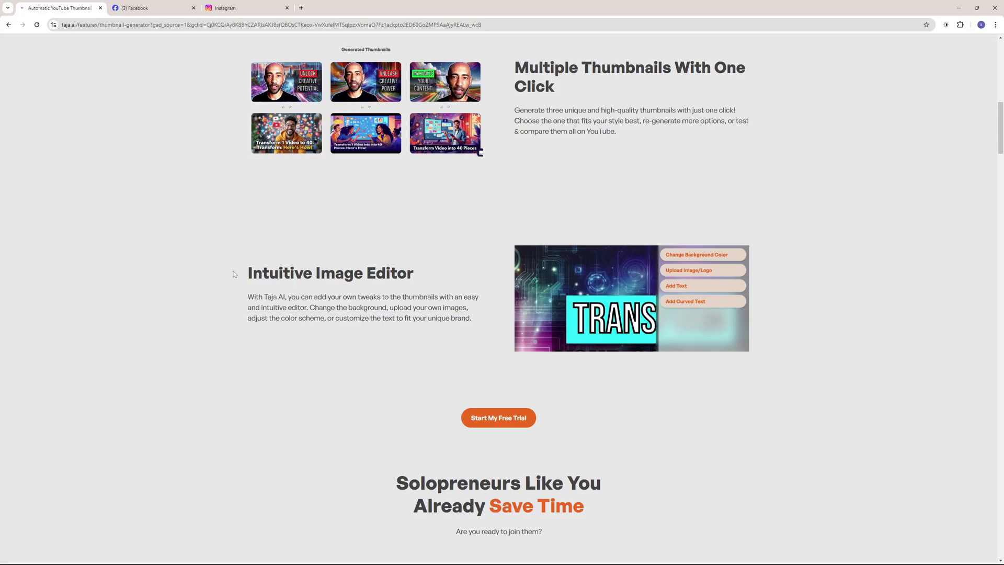
drag(268, 269, 433, 268)
click(433, 268)
scroll(517, 269, down, 2)
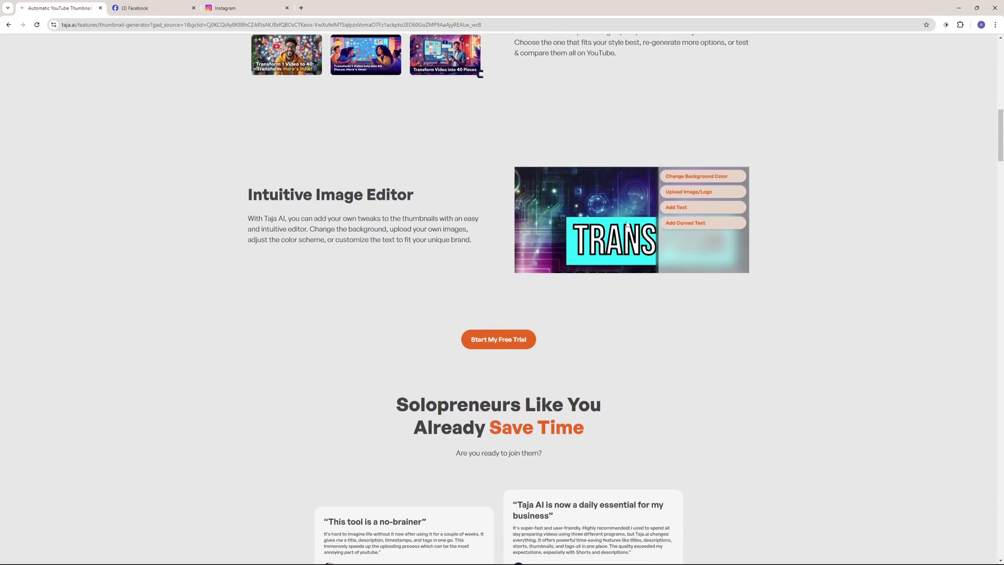
scroll(627, 224, up, 1)
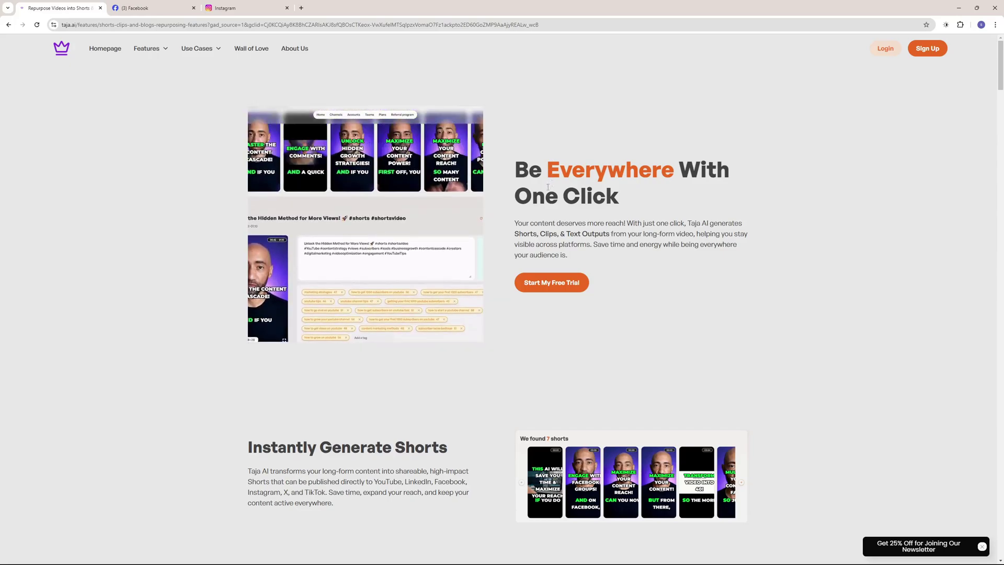
Step: Browse the Shorts, Clips and Blogs features, highlight 'Turn Your Video', then reach Pricing Plans
scroll(547, 187, down, 3)
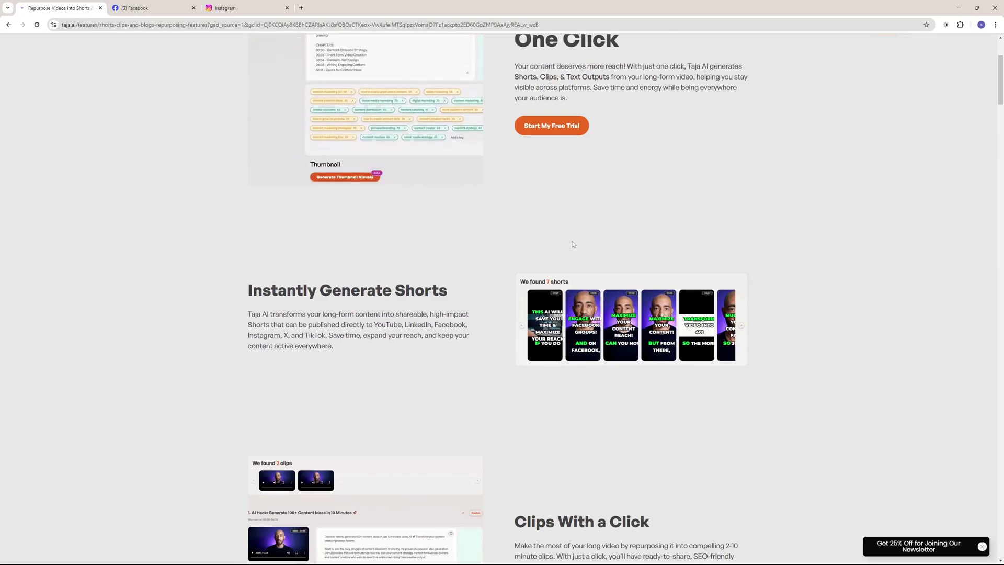
scroll(573, 245, down, 3)
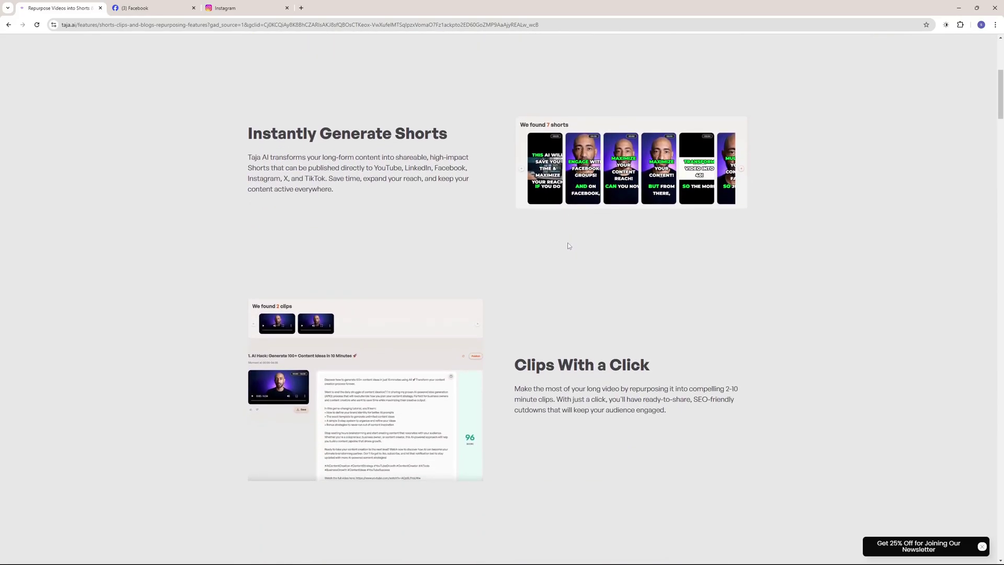
scroll(566, 242, down, 2)
scroll(475, 342, up, 7)
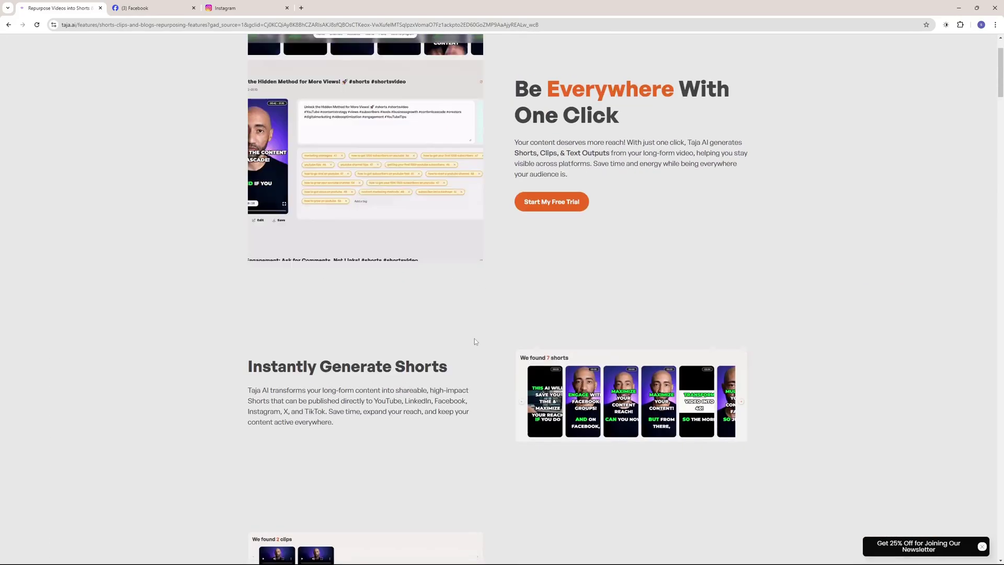
scroll(475, 342, down, 14)
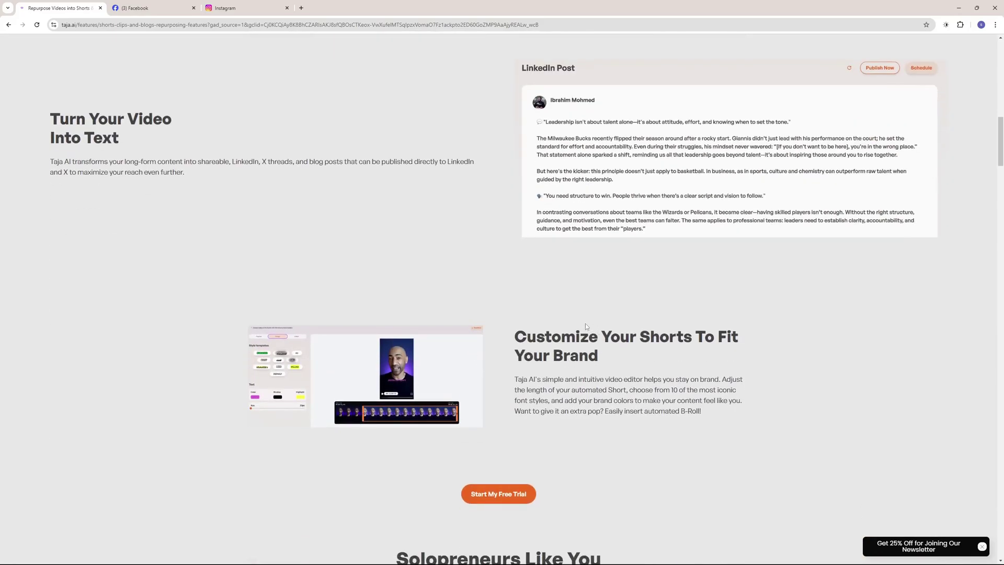
drag(63, 115, 182, 113)
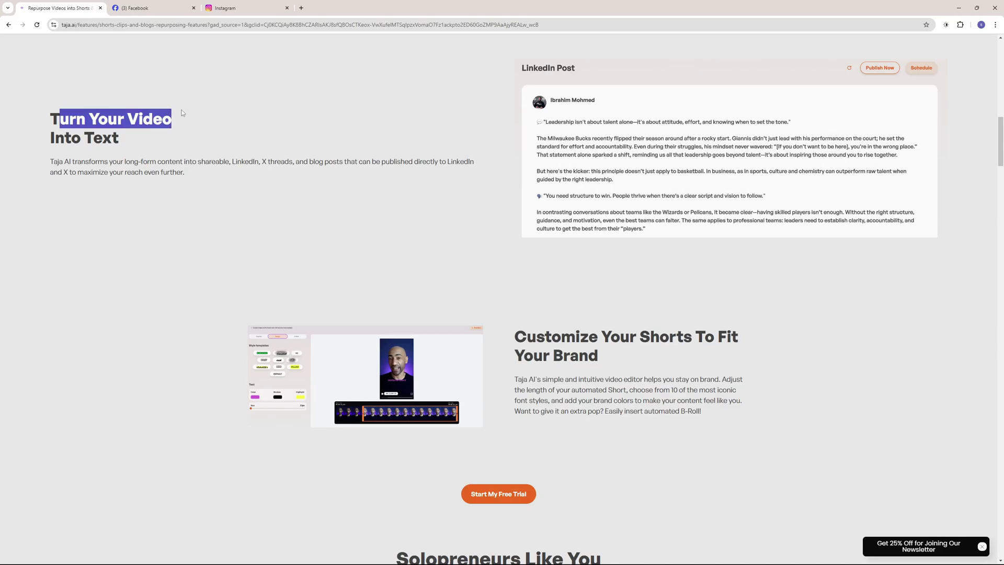
click(233, 138)
scroll(359, 147, up, 1)
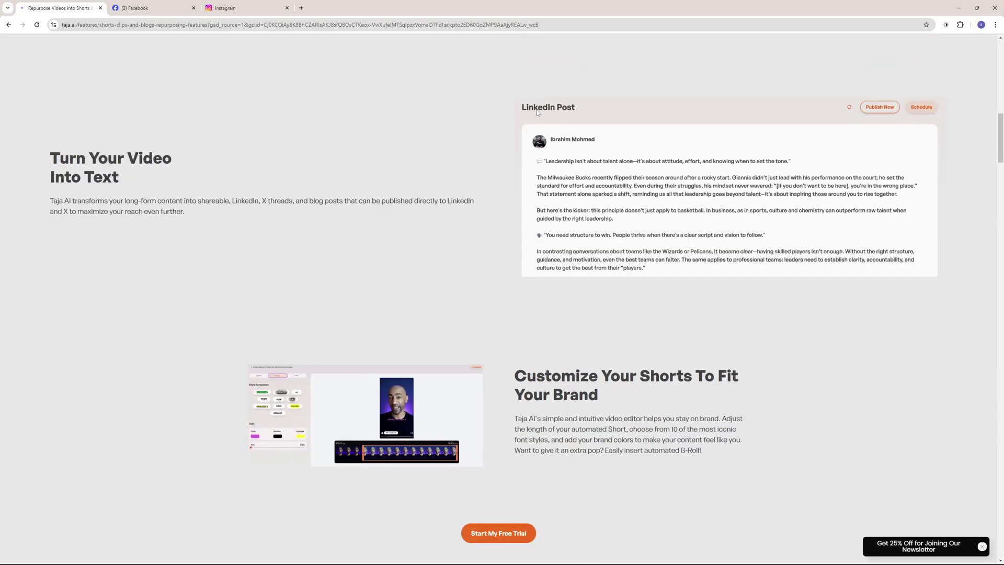
scroll(566, 239, up, 5)
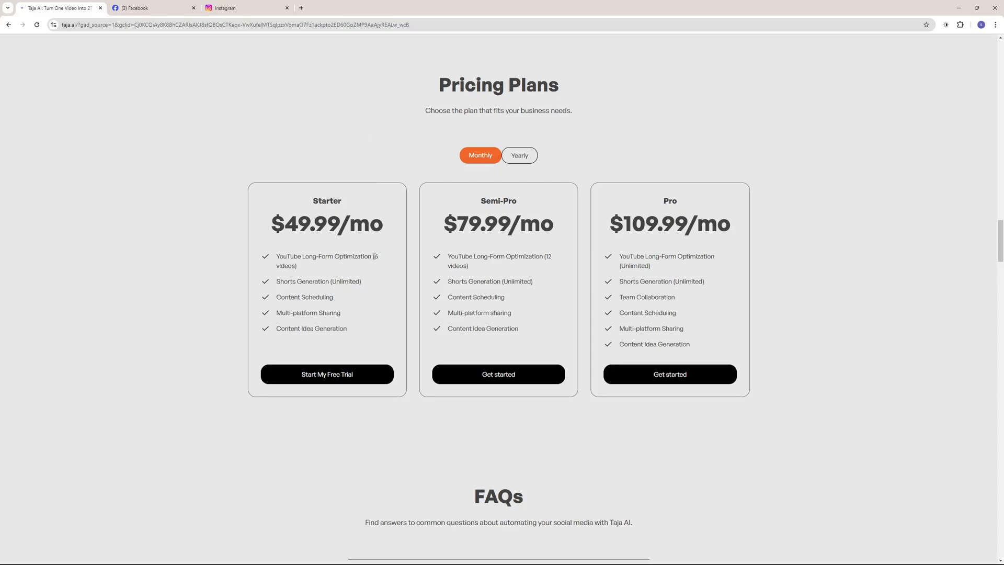
drag(373, 256, 345, 257)
click(352, 268)
drag(546, 253, 469, 268)
click(489, 268)
scroll(772, 282, down, 1)
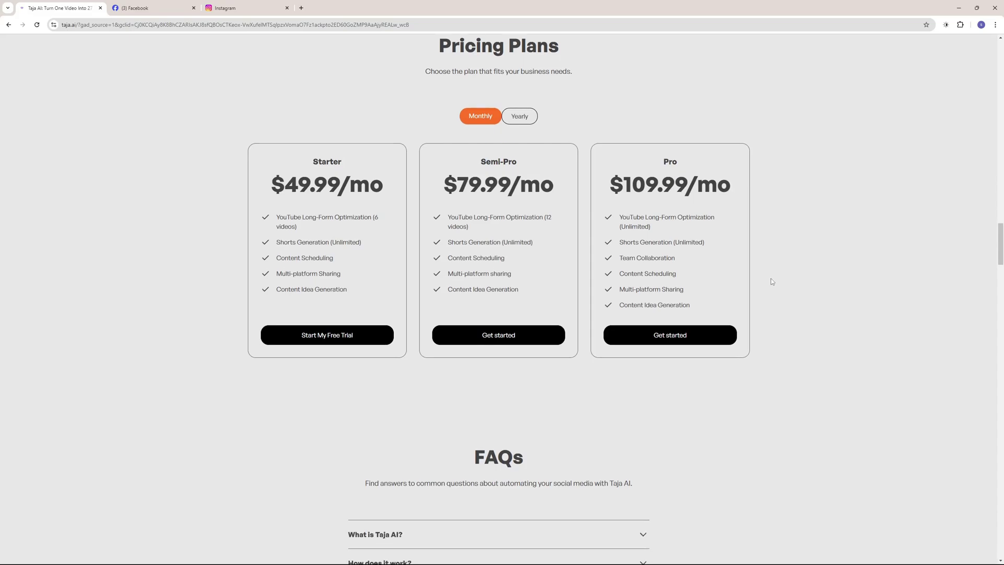
scroll(770, 277, down, 1)
scroll(769, 277, up, 2)
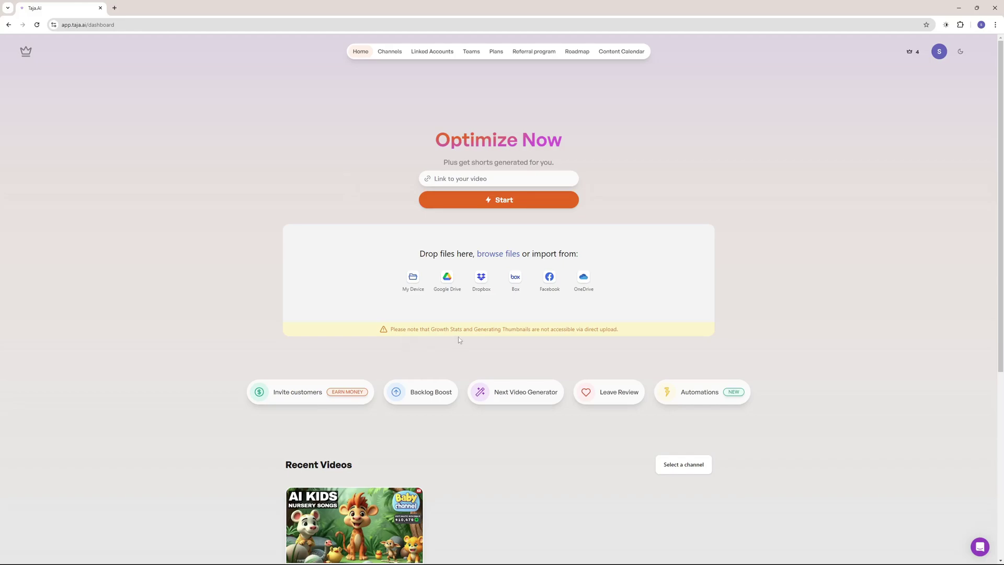
Step: Highlight the direct-upload and Growth Stats warnings, then start optimizing the uploaded video
drag(585, 332, 615, 330)
click(500, 361)
drag(435, 330, 468, 339)
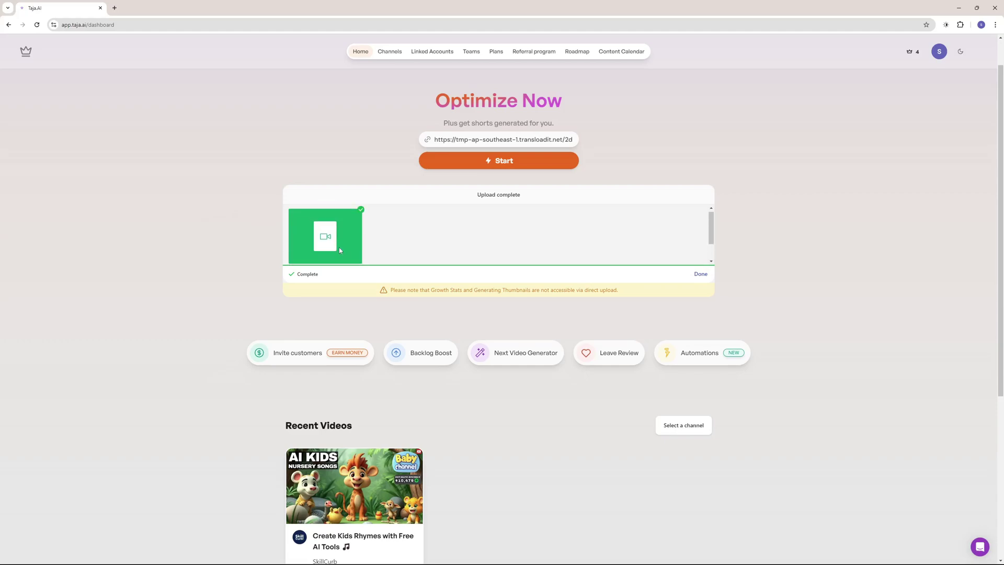
click(486, 166)
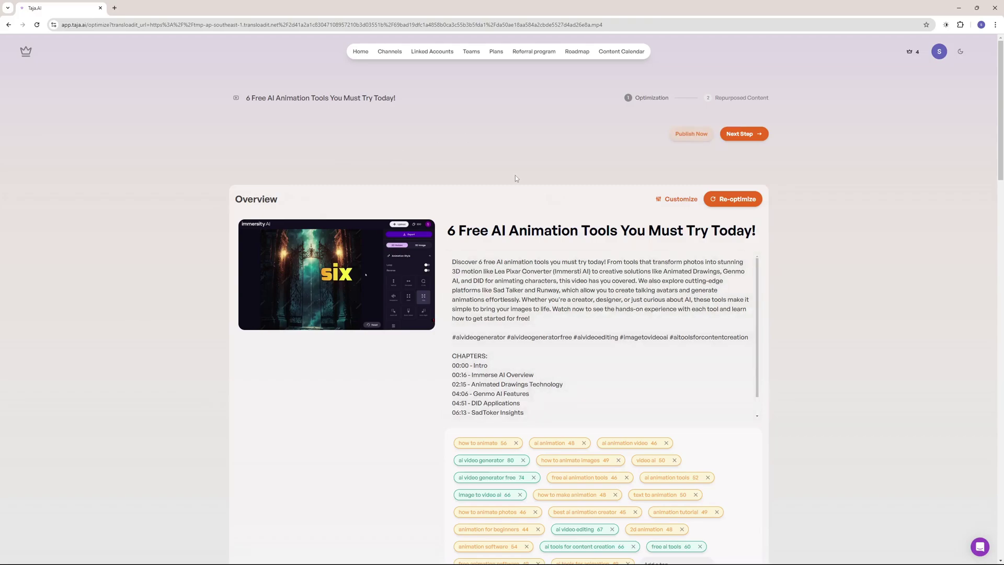
scroll(515, 175, down, 2)
scroll(606, 172, down, 2)
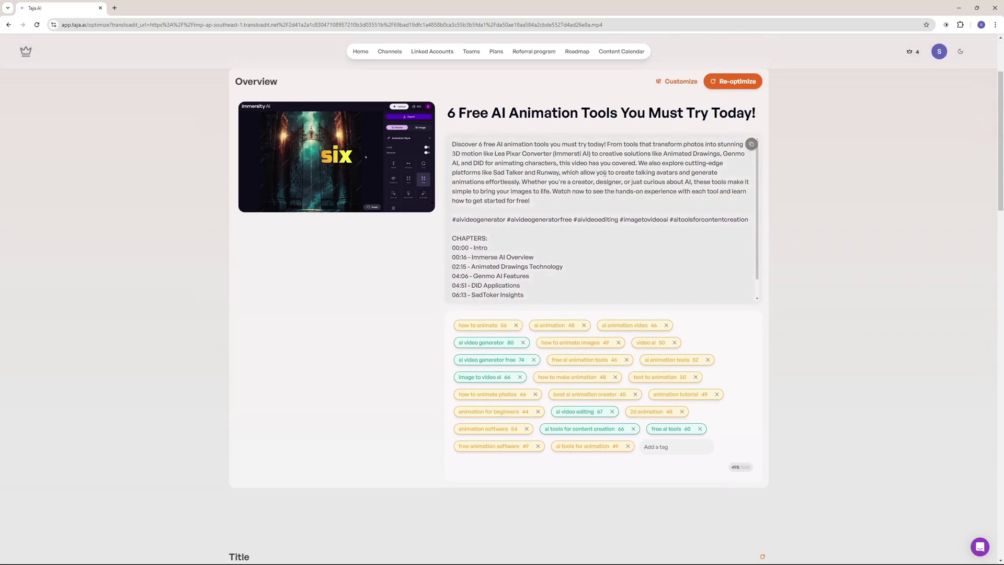
scroll(605, 173, down, 1)
drag(525, 256, 455, 100)
click(534, 218)
click(523, 189)
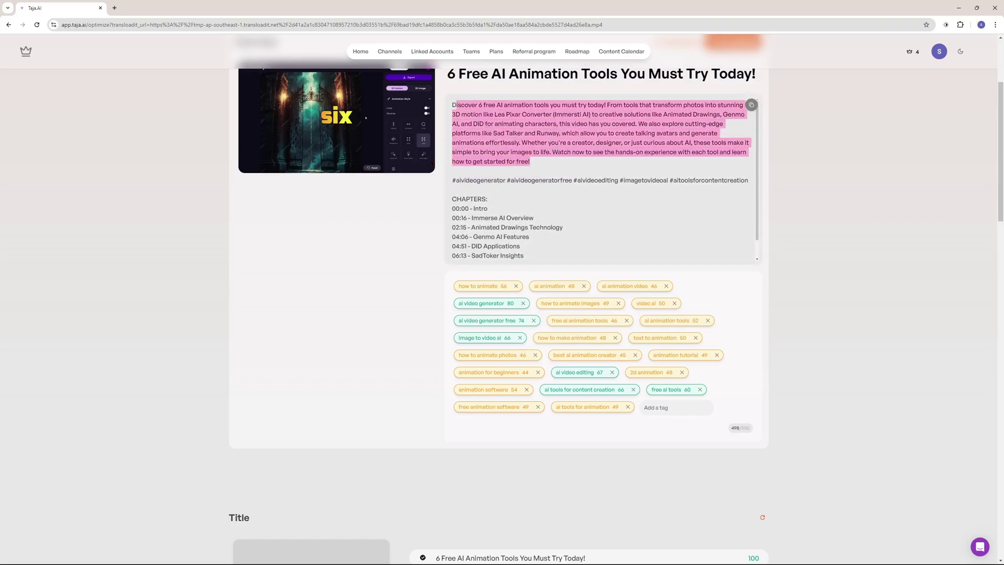
scroll(558, 165, down, 4)
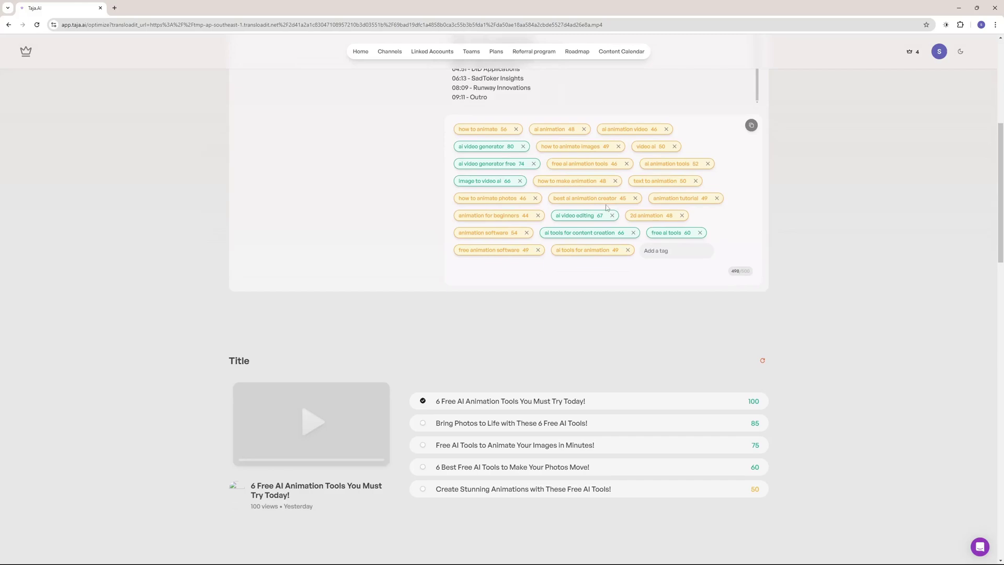
scroll(575, 200, down, 5)
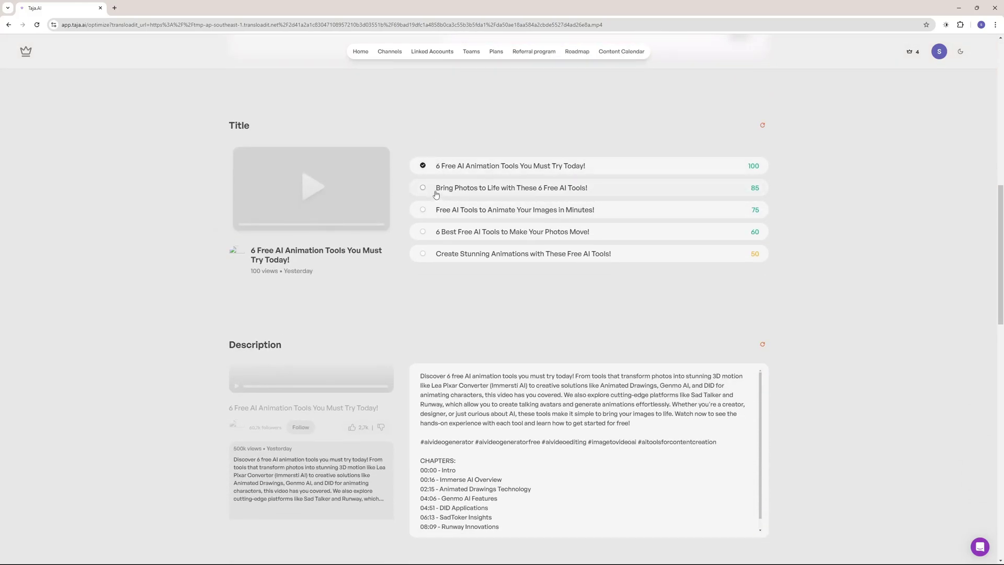
click(438, 231)
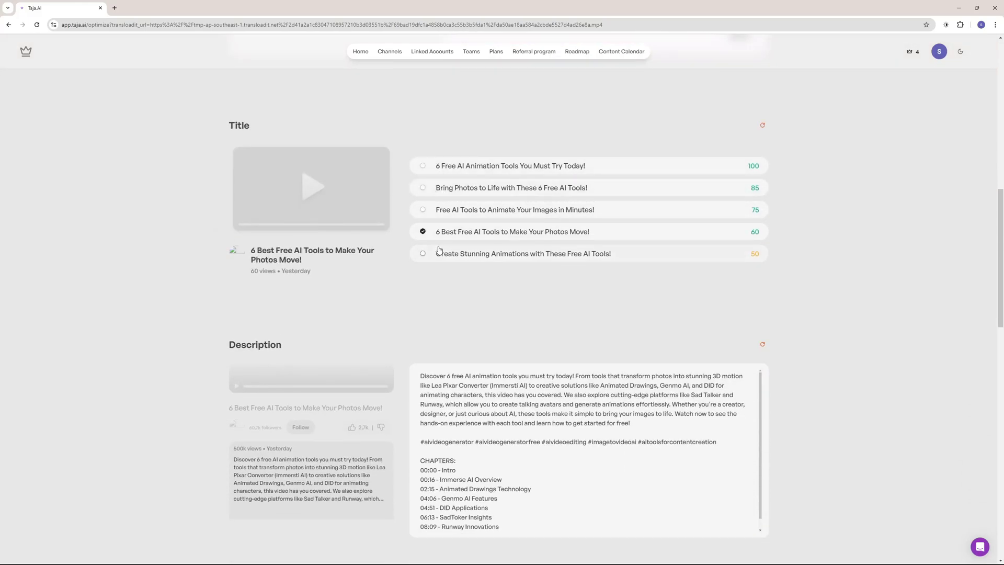
click(432, 169)
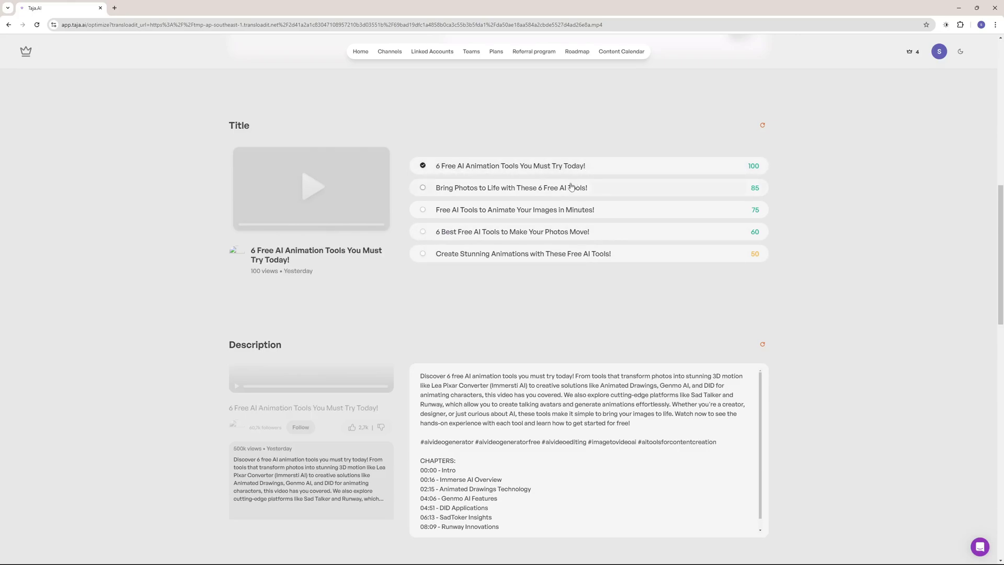
scroll(452, 240, down, 1)
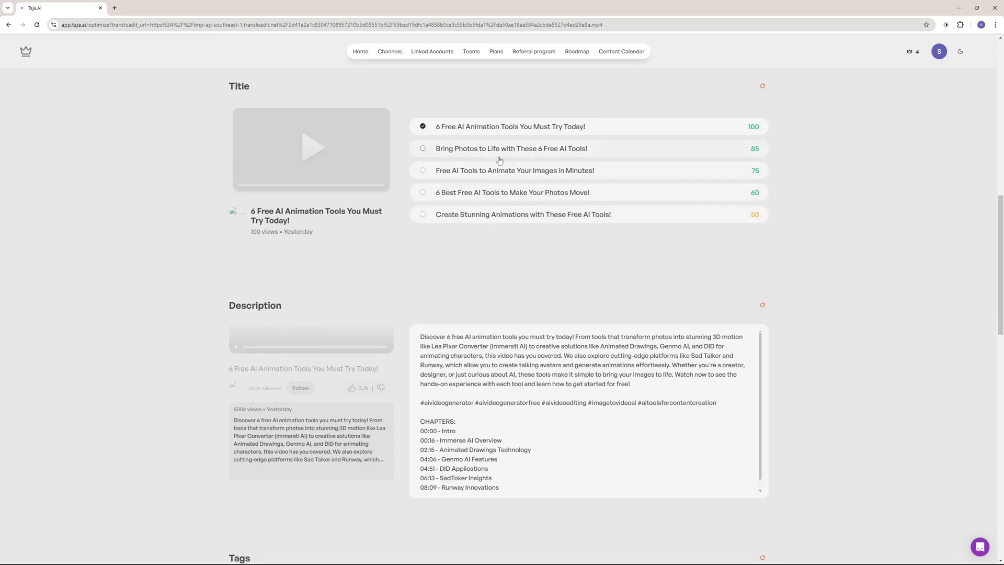
scroll(477, 170, down, 4)
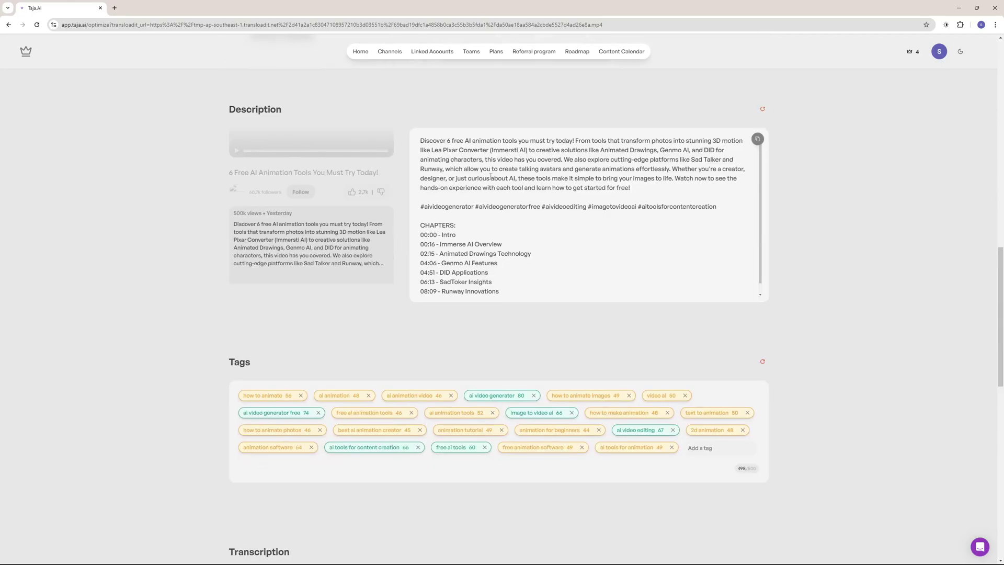
drag(642, 202, 412, 139)
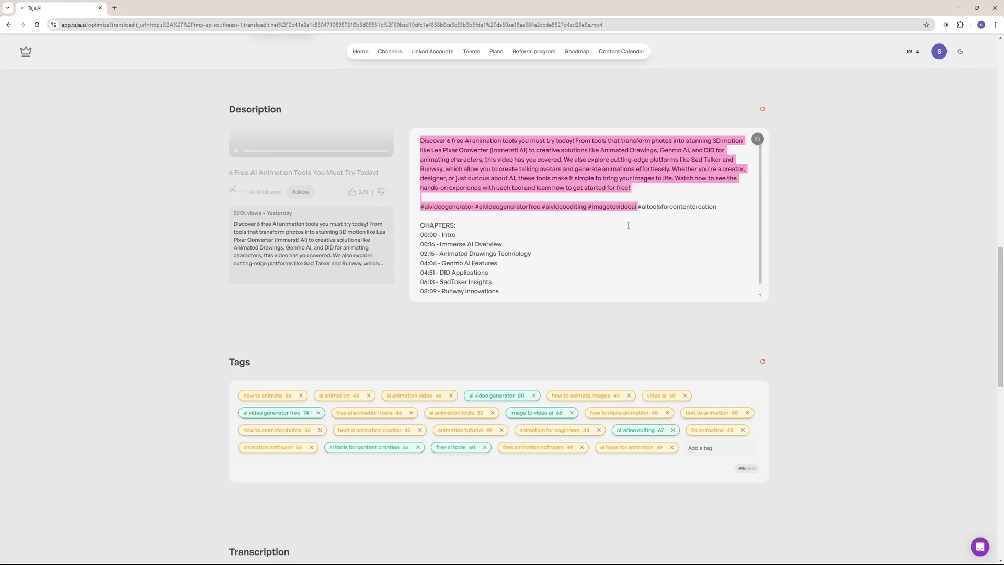
click(502, 346)
scroll(502, 346, down, 2)
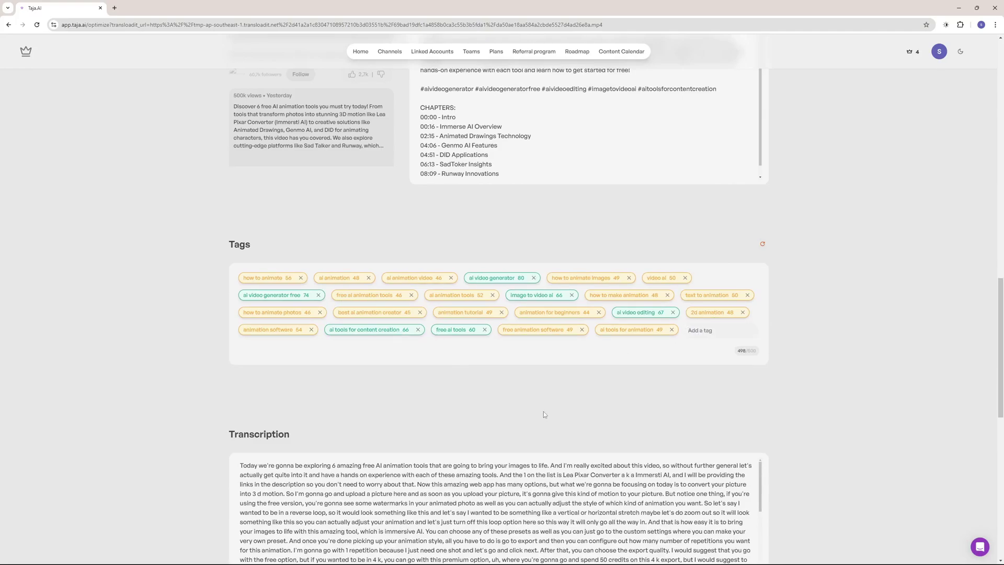
mouse_move(507, 278)
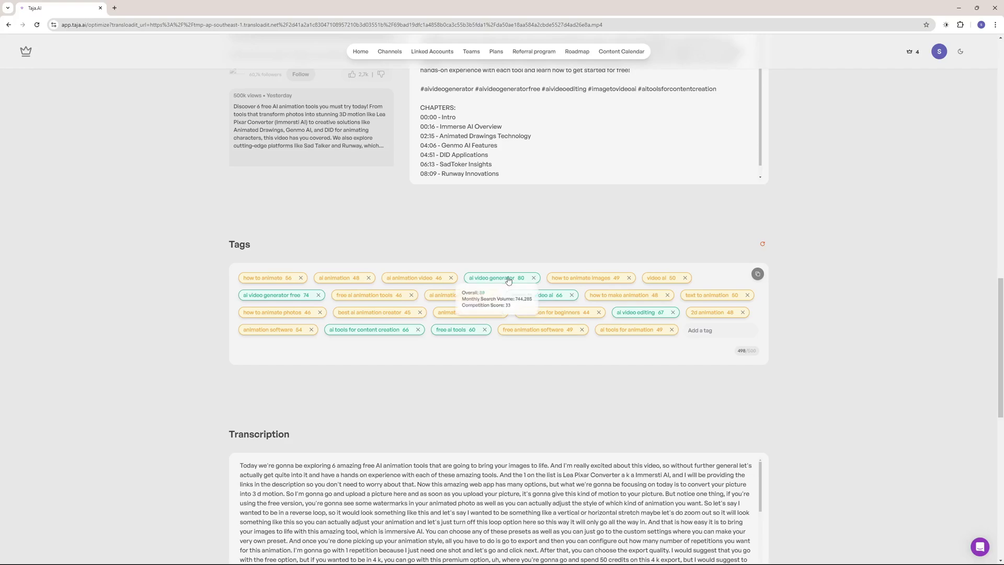
scroll(337, 373, down, 5)
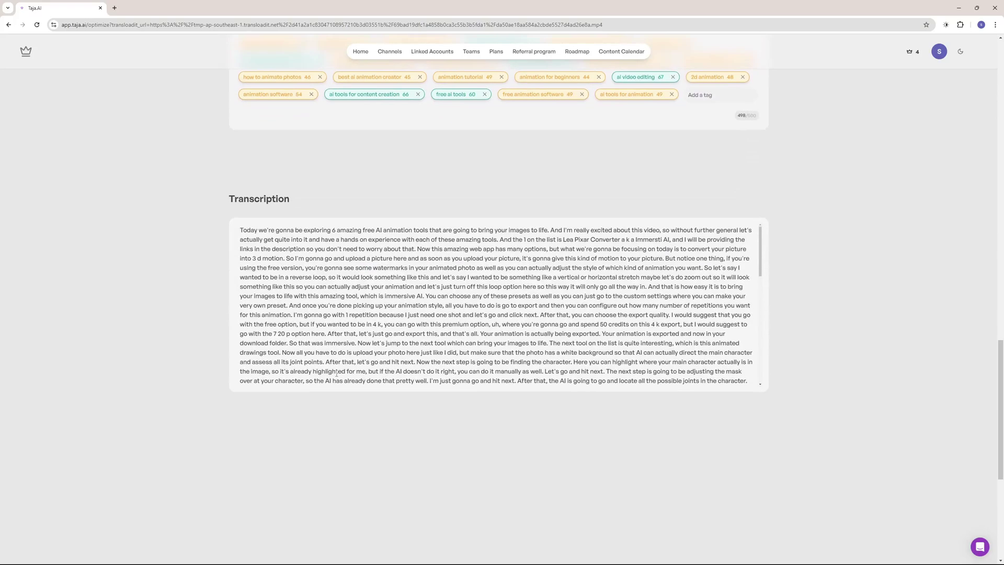
drag(242, 230, 786, 429)
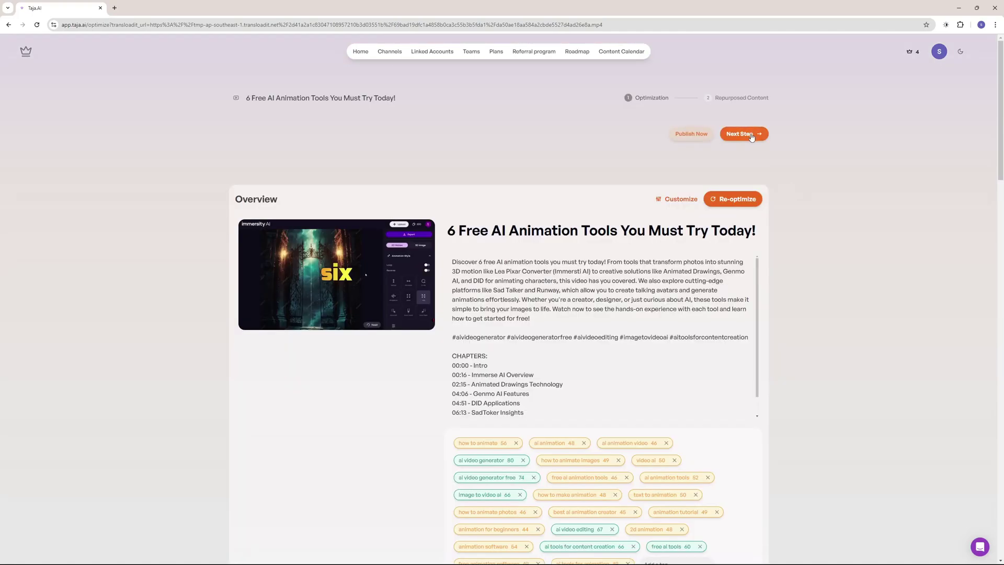
Step: Advance to the repurposed content step and highlight the first short's caption line
click(754, 137)
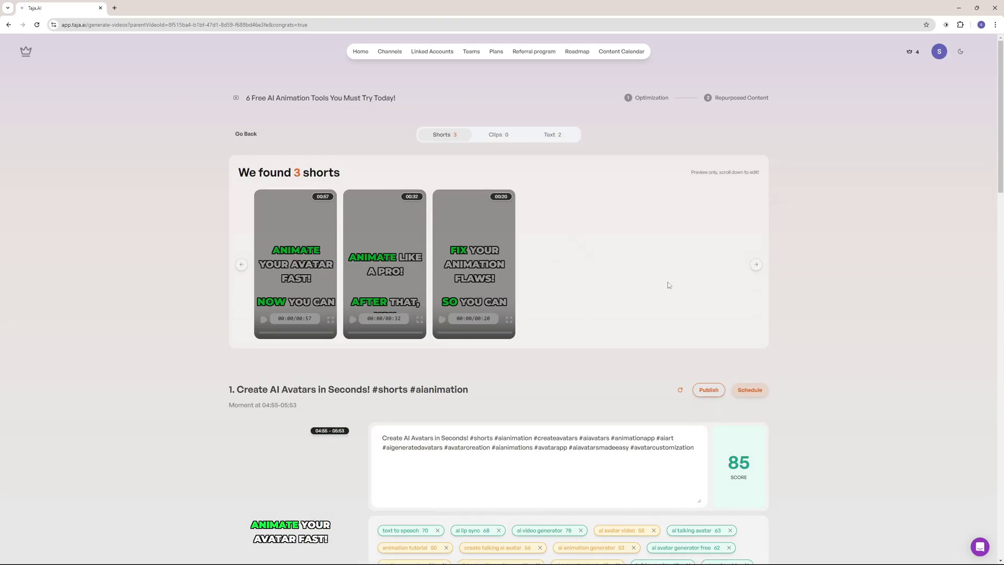
scroll(819, 325, down, 1)
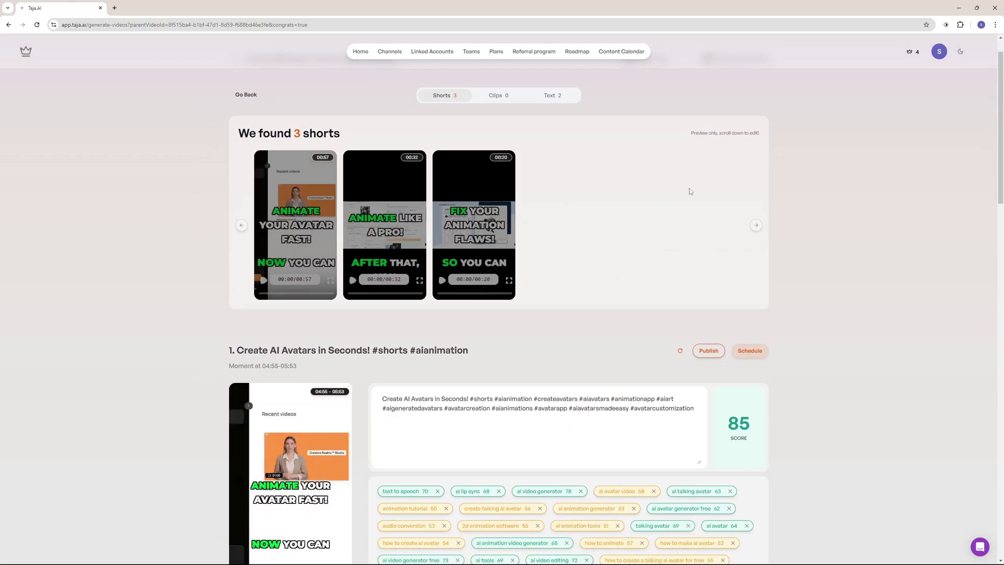
scroll(690, 192, up, 1)
scroll(523, 278, down, 4)
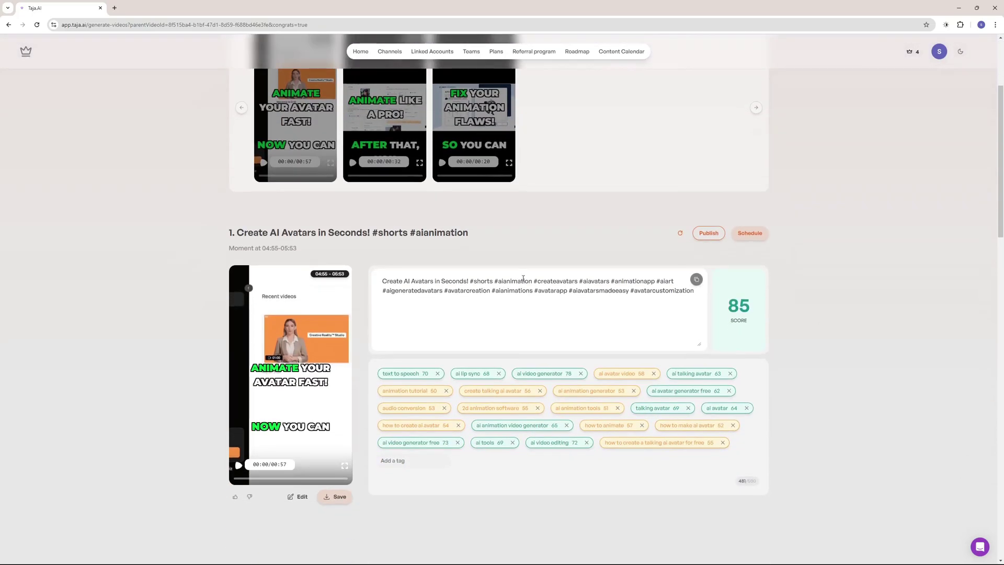
drag(378, 282, 665, 283)
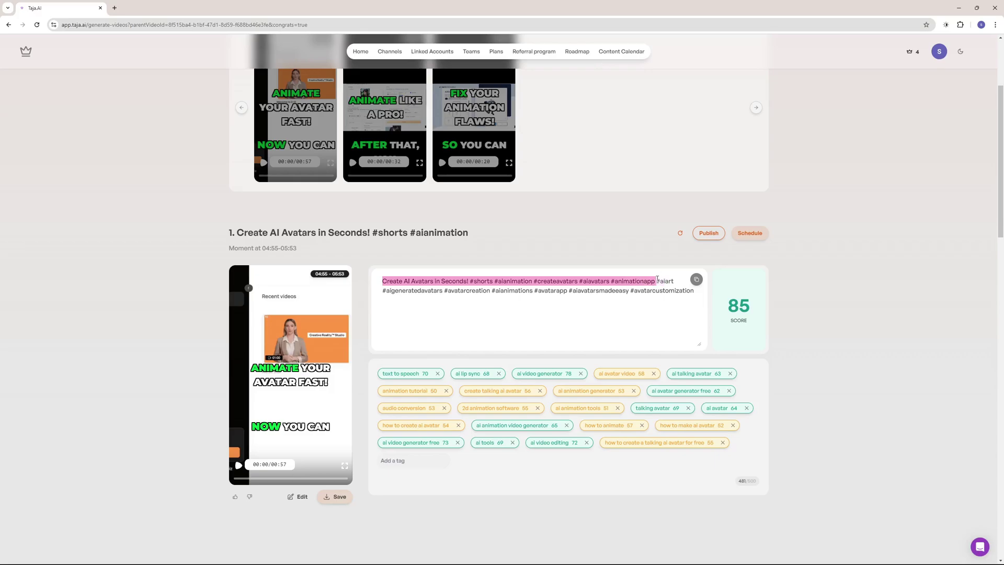
click(597, 304)
scroll(475, 299, down, 2)
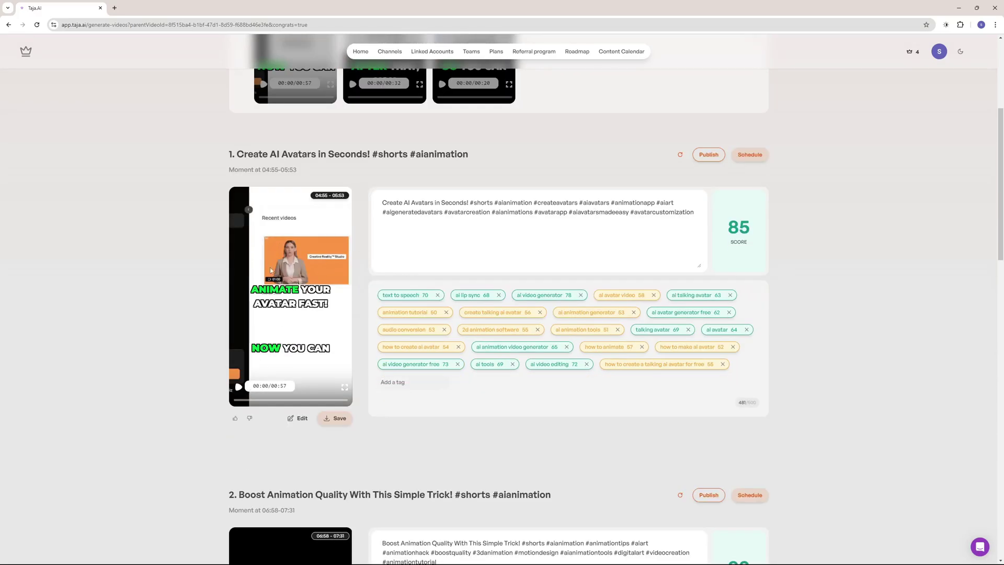
Step: Play and then pause the first short's video preview
click(239, 388)
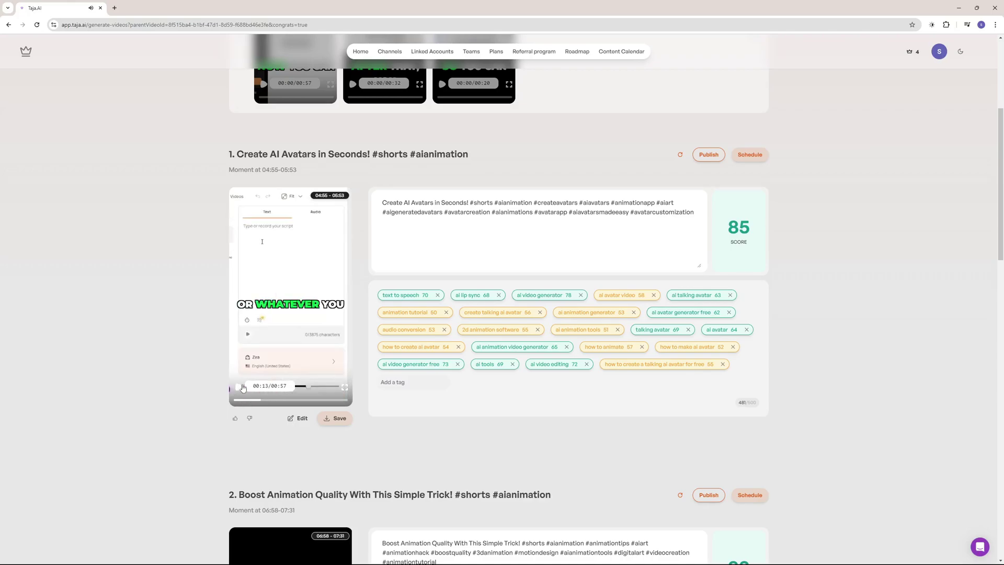
click(241, 387)
scroll(758, 287, down, 1)
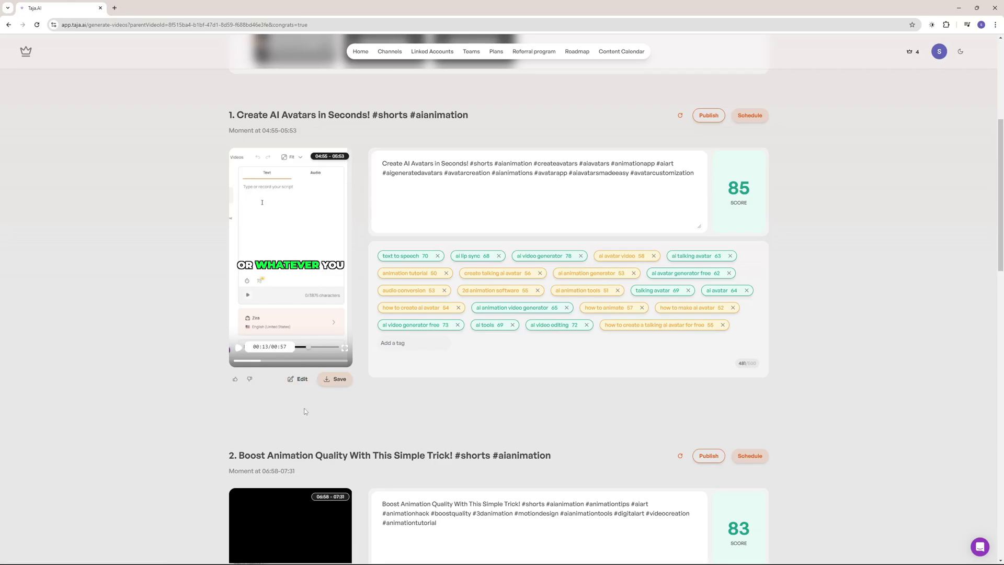
scroll(732, 219, up, 2)
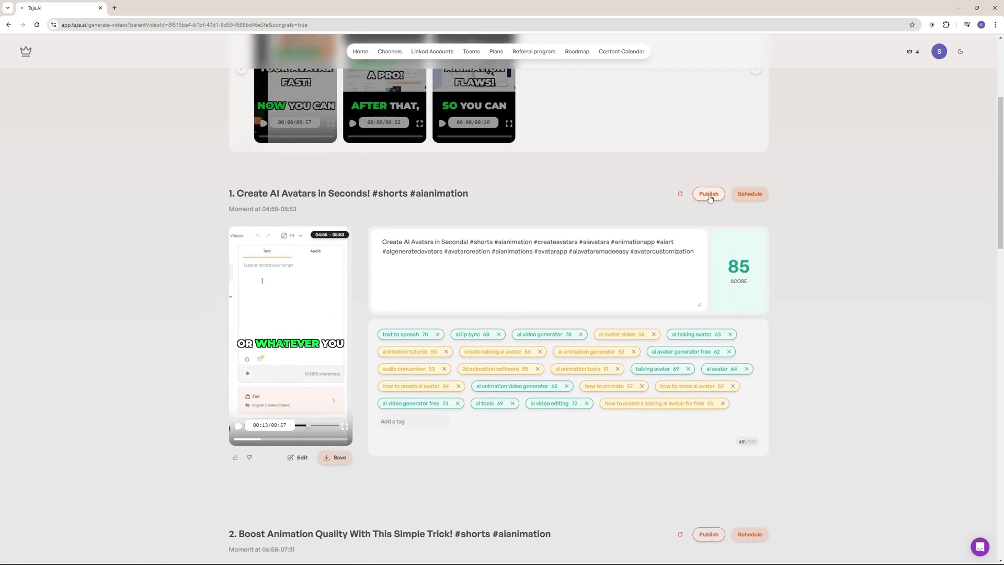
Step: Publish the 'Create AI Avatars in Seconds!' short as an Instagram reel
click(710, 195)
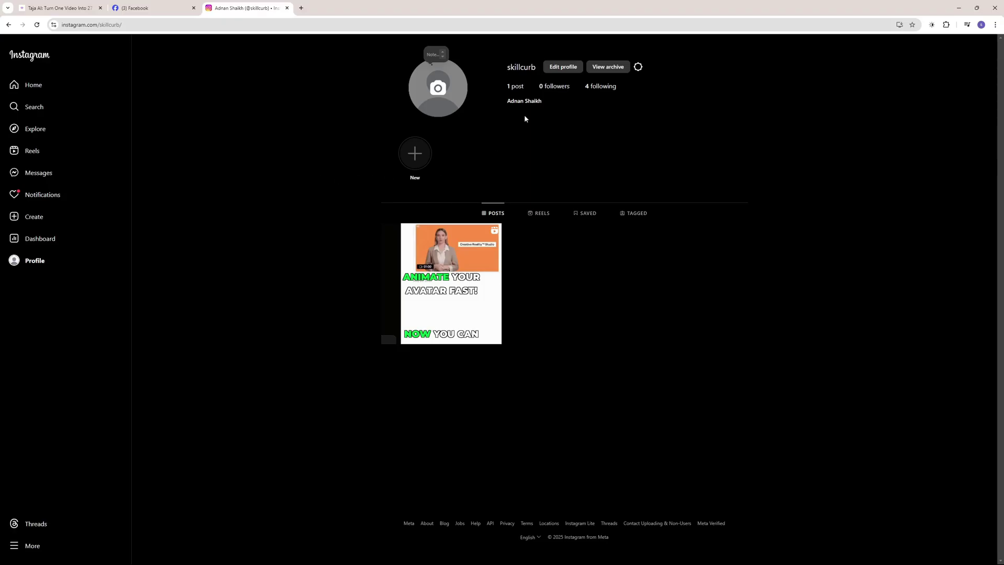
Step: Open the 'Animate Your Avatar Fast' reel from the Instagram profile's Posts grid
mouse_move(462, 316)
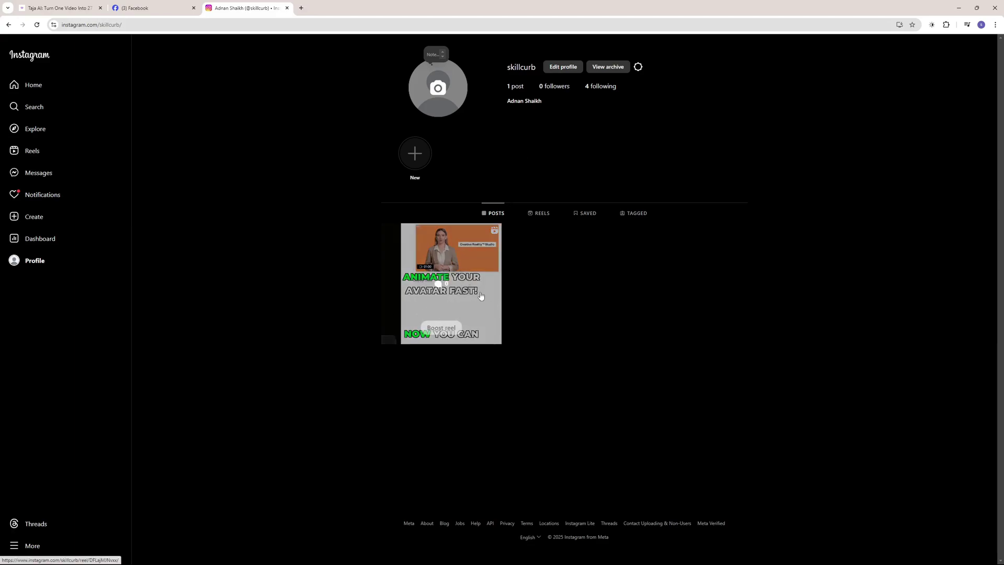
click(477, 297)
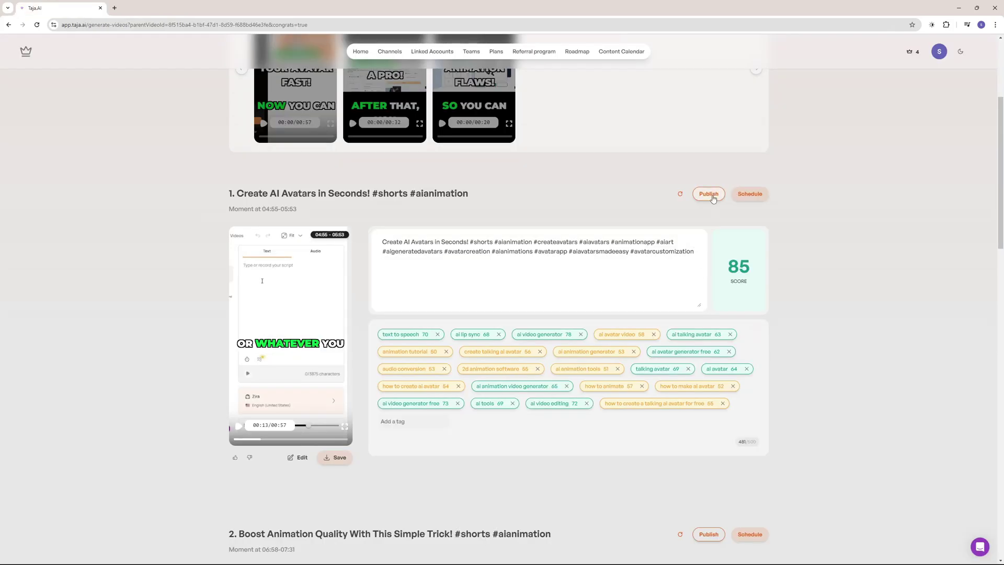
Step: Publish the generated X Thread about the six free AI animation tools to the connected account
click(710, 195)
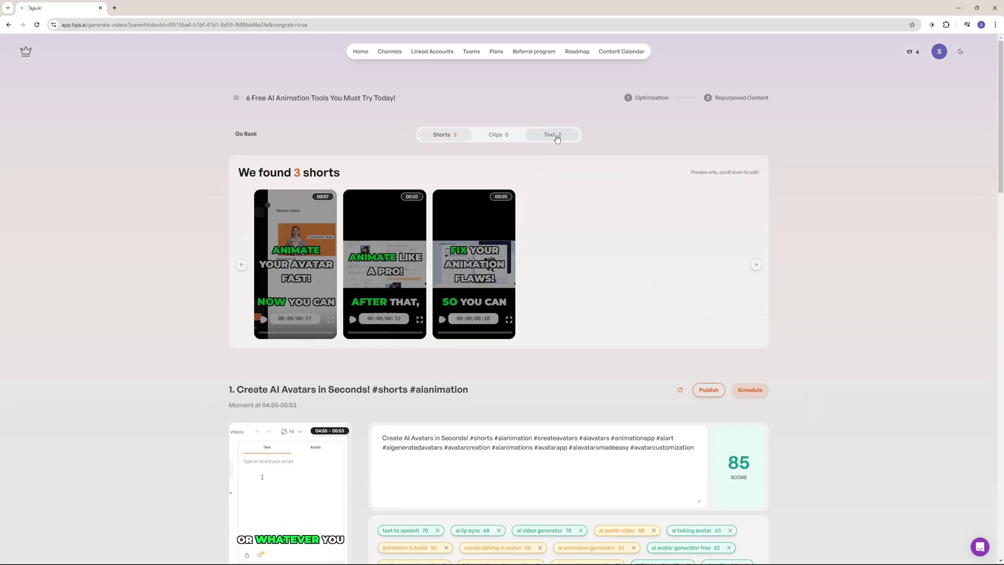
click(555, 136)
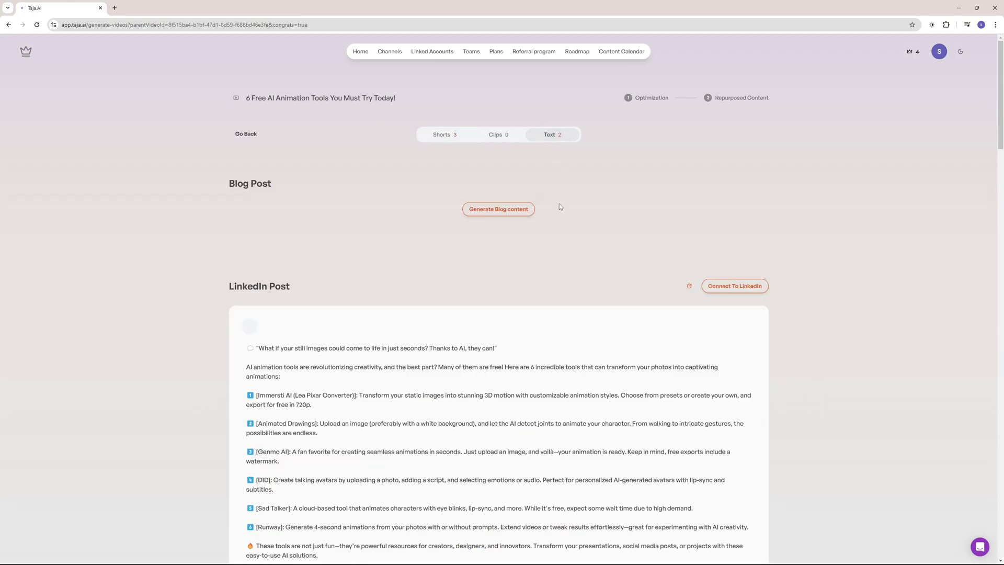
scroll(554, 218, down, 2)
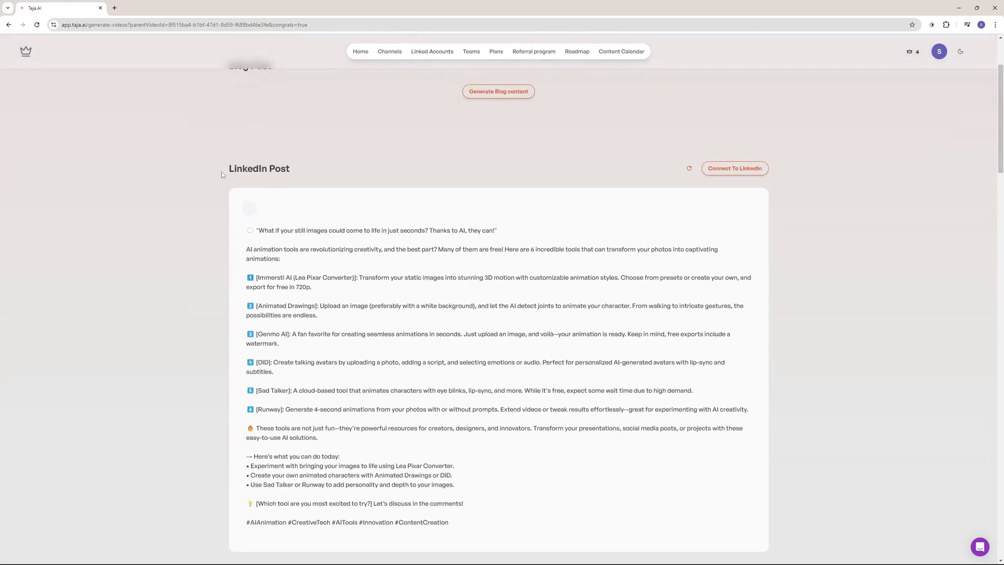
scroll(221, 175, down, 7)
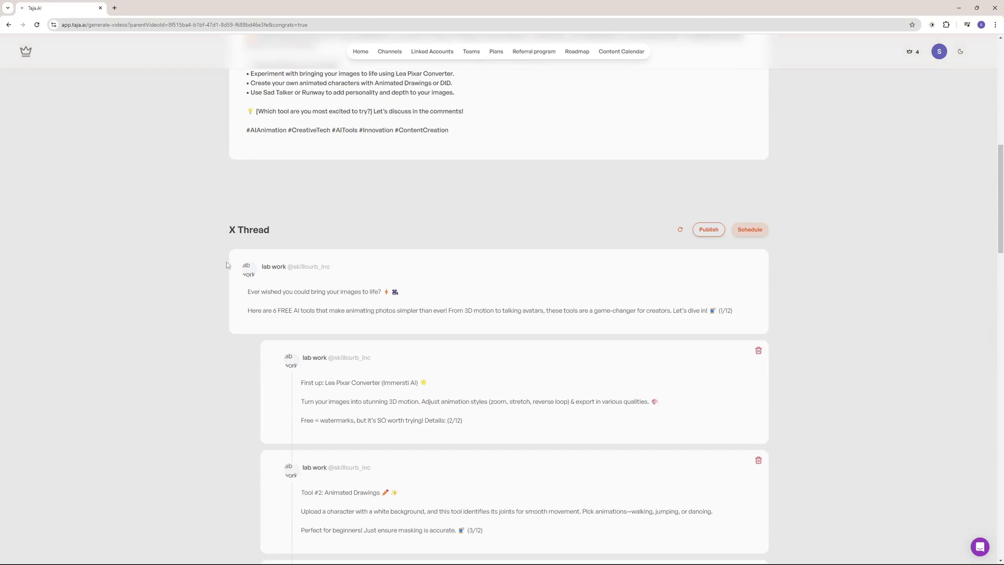
scroll(272, 259, down, 2)
scroll(441, 247, down, 1)
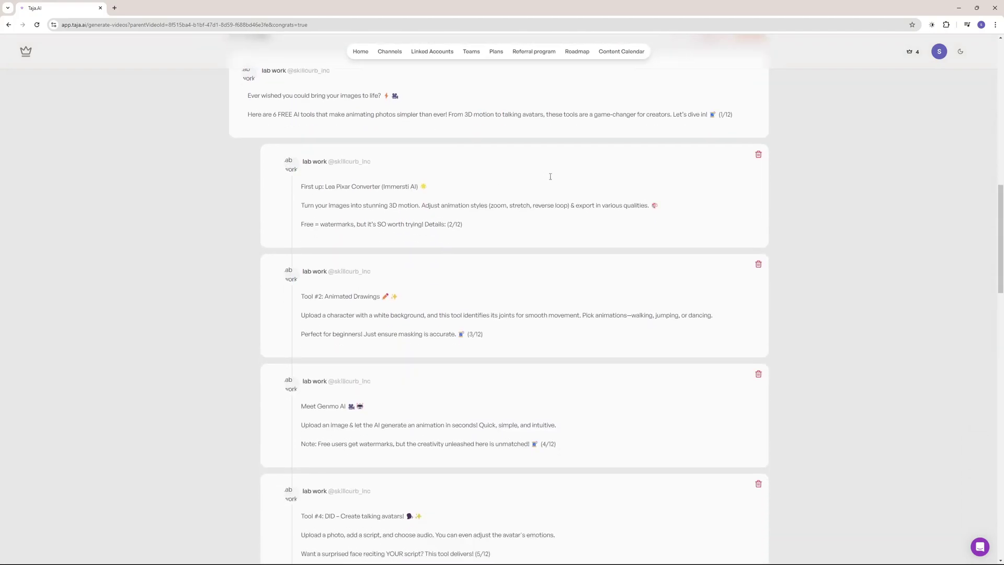
scroll(691, 193, up, 1)
click(711, 112)
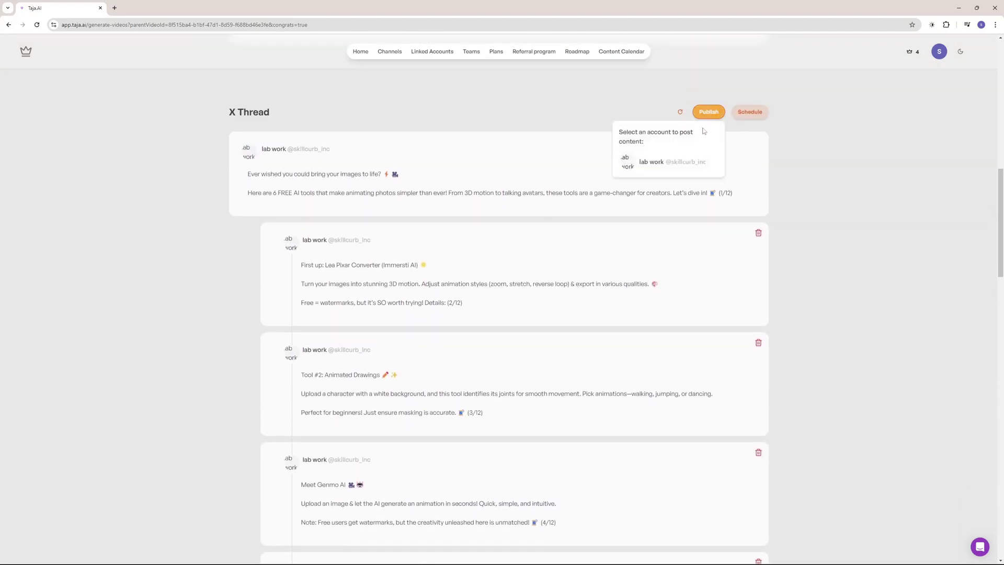
click(667, 164)
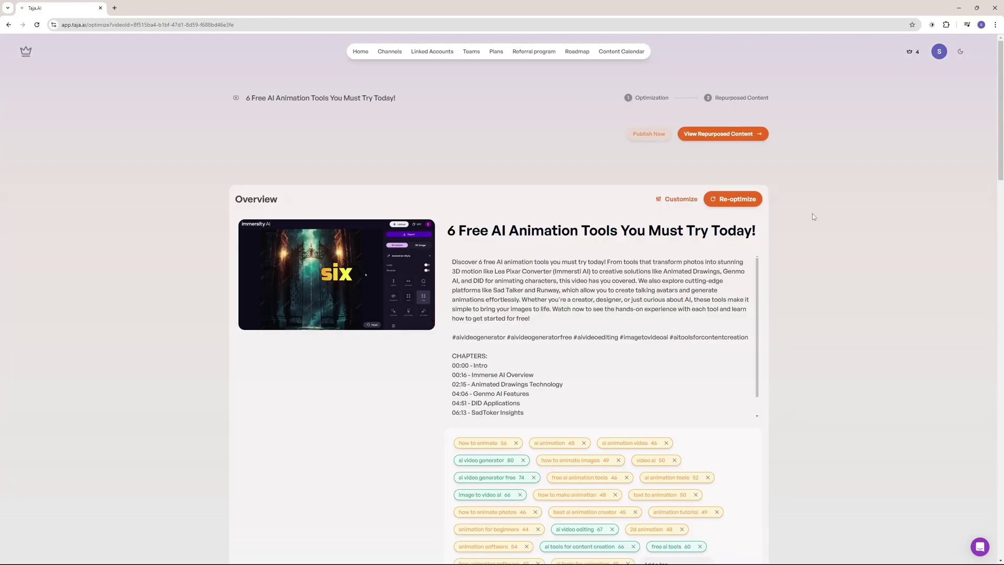
Step: Upload '6 Free AI Animation Tools You Must Try Today!' to YouTube as Public and dismiss the dialogs
click(657, 136)
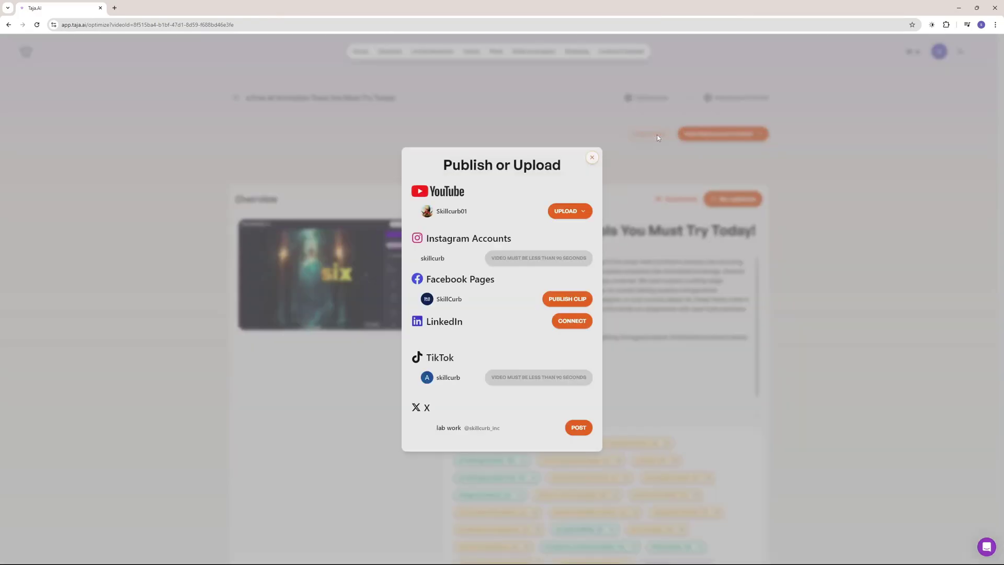
click(573, 212)
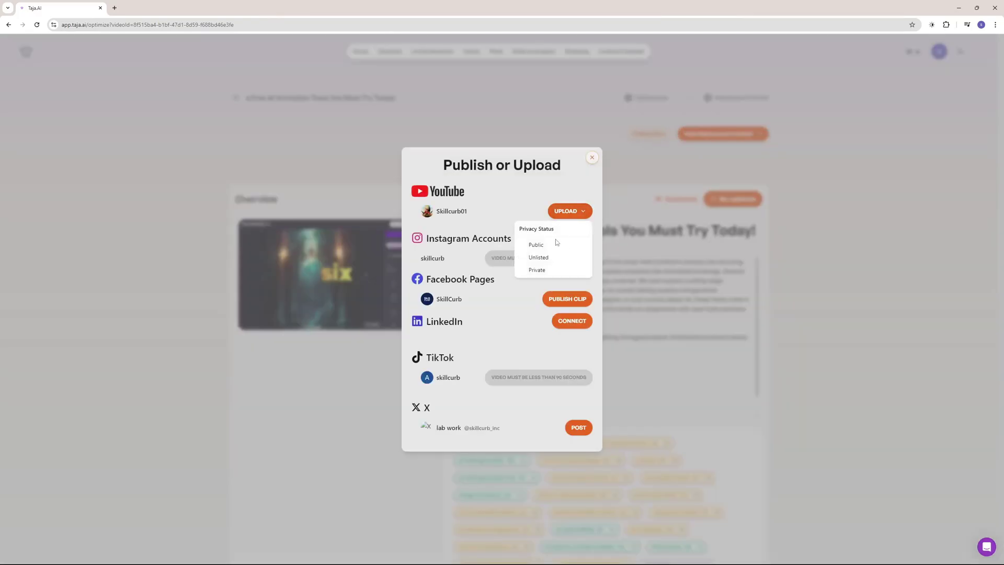
click(537, 245)
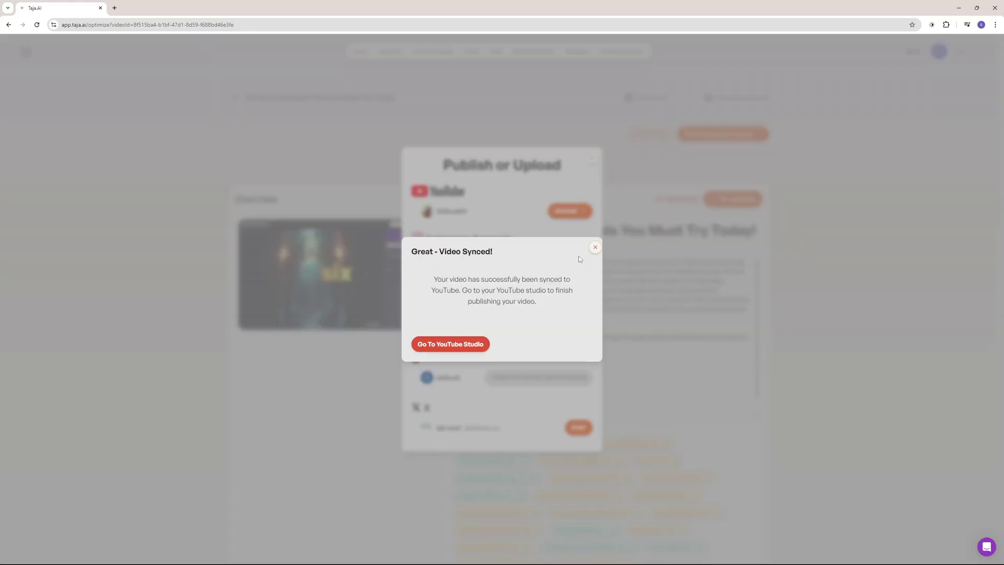
click(595, 248)
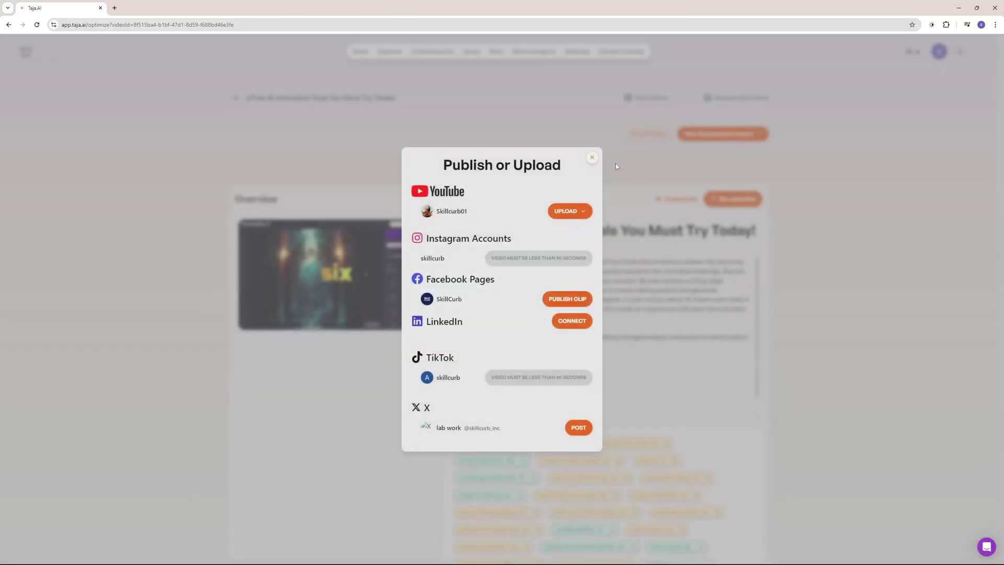
click(592, 156)
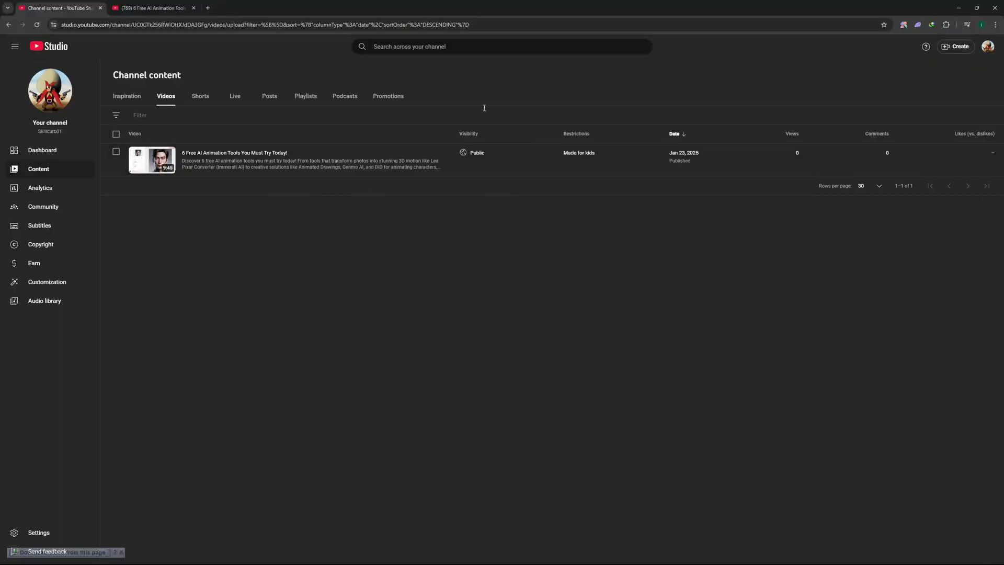
Step: Switch to the published video's YouTube watch page and select its title to review it
click(159, 5)
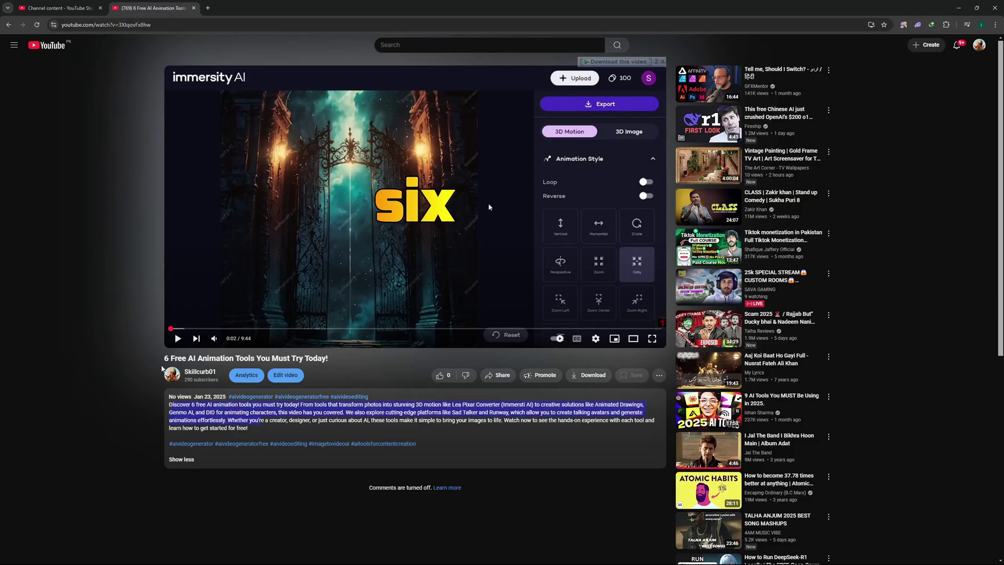
drag(288, 356, 334, 373)
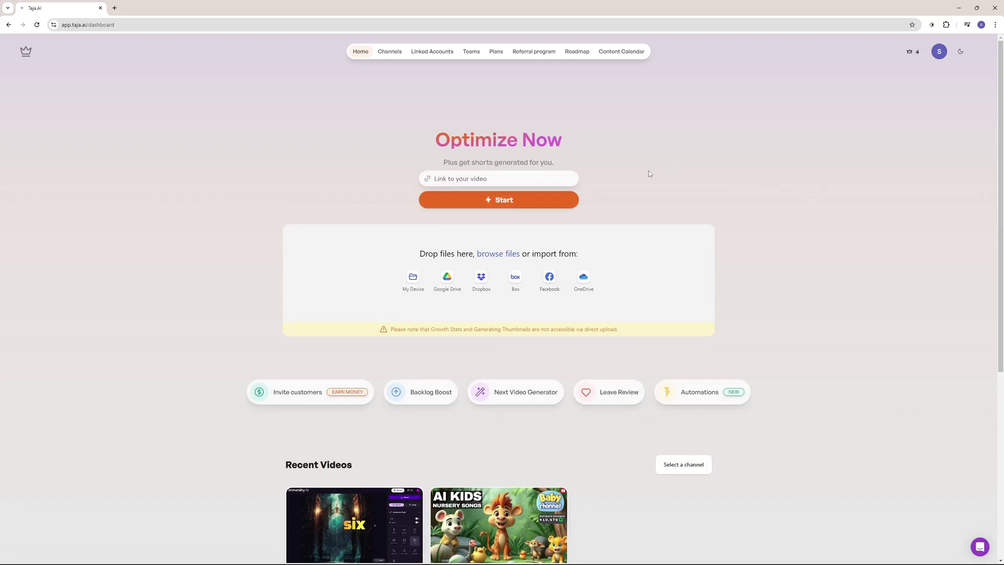
Step: On the askSam channel overview, enable Auto Kick-Off and then Auto Sync Videos
click(389, 51)
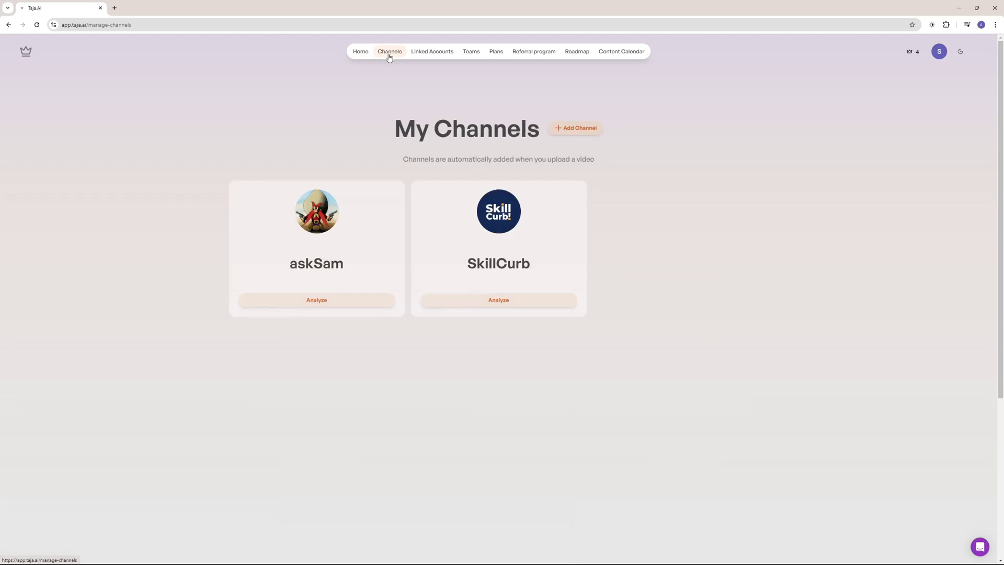
click(324, 301)
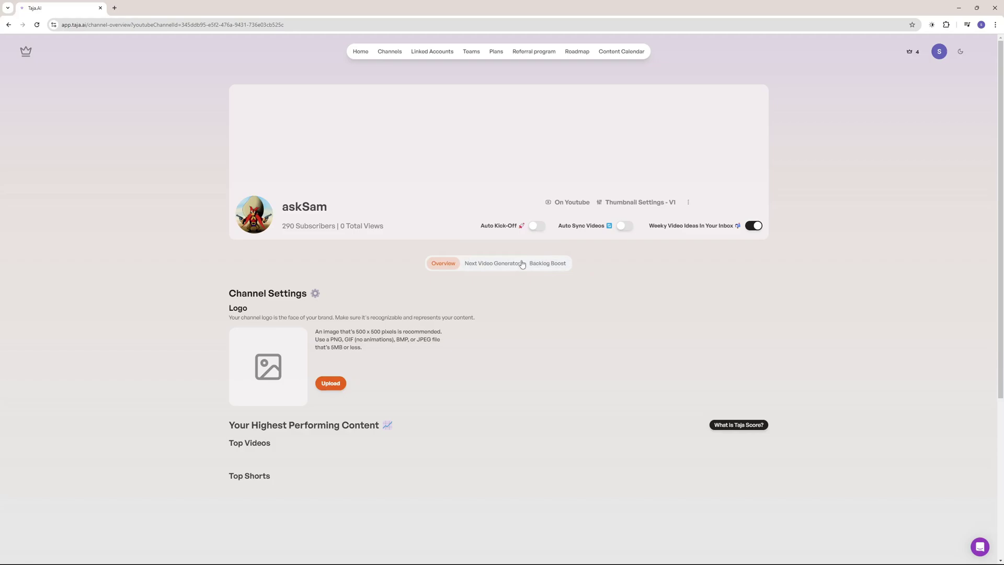
click(534, 228)
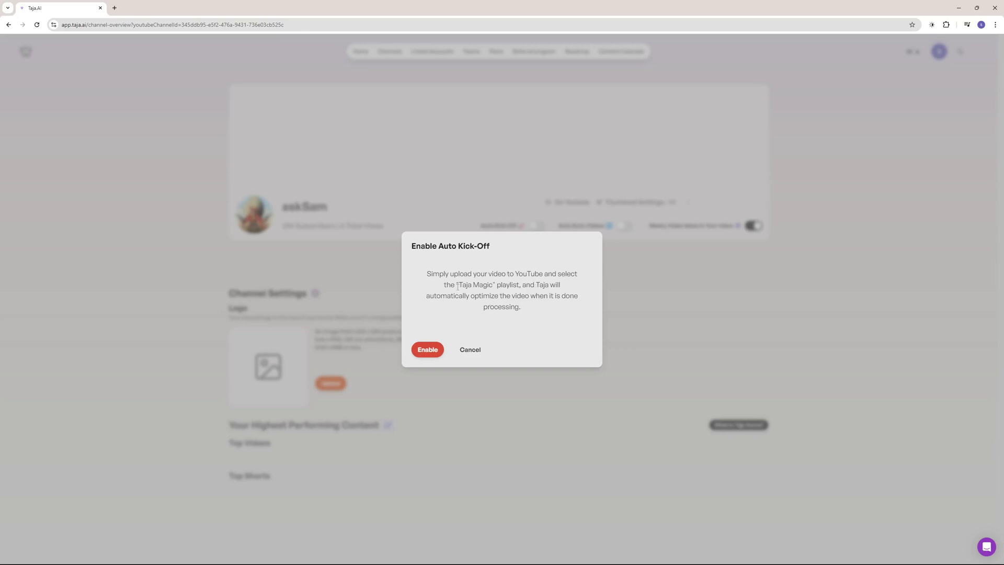
drag(461, 284, 501, 285)
click(523, 294)
click(428, 350)
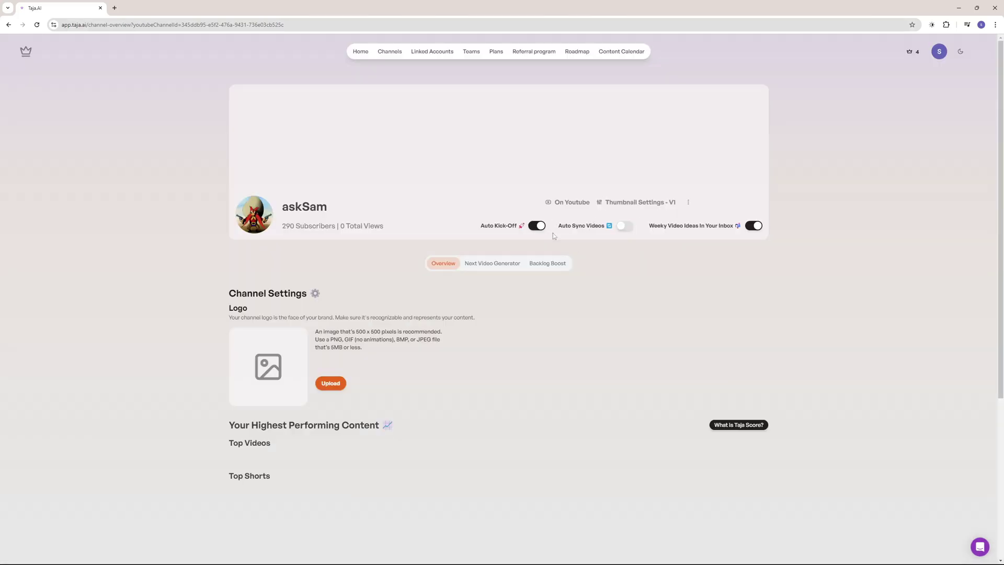
click(626, 228)
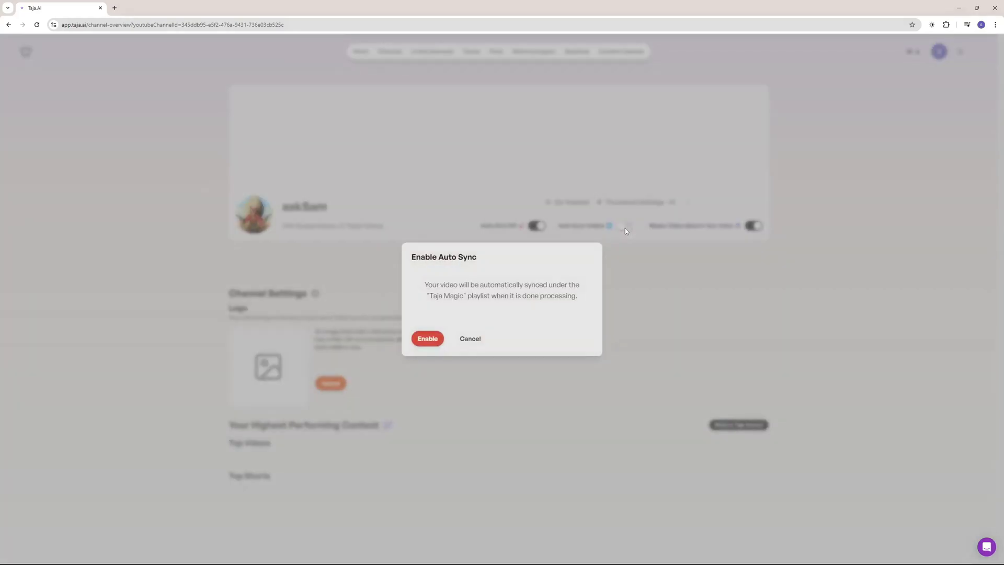
click(425, 339)
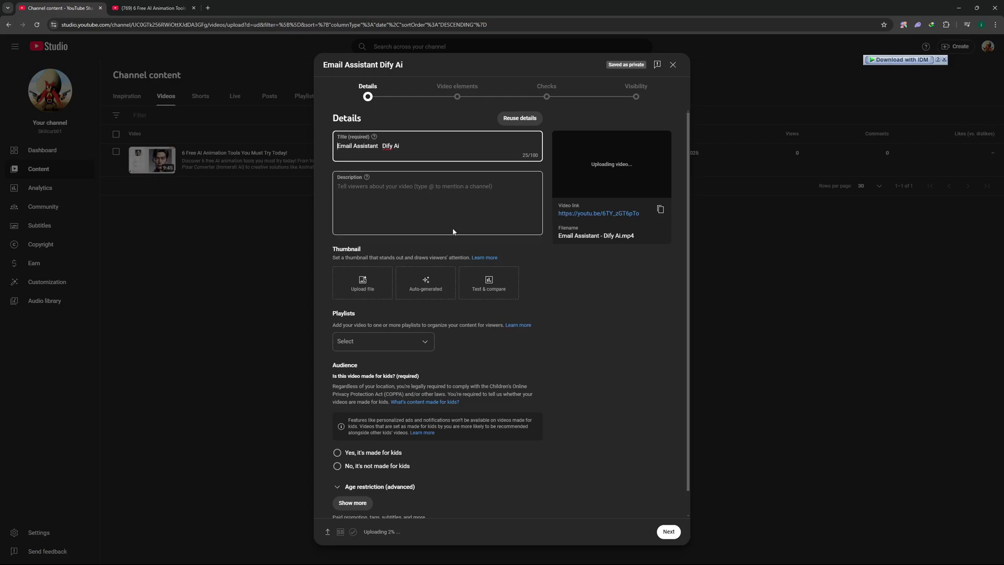
Step: Mark the Email Assistant Dify Ai upload as made for kids and add it to the Taja Magic playlist
scroll(441, 232, down, 1)
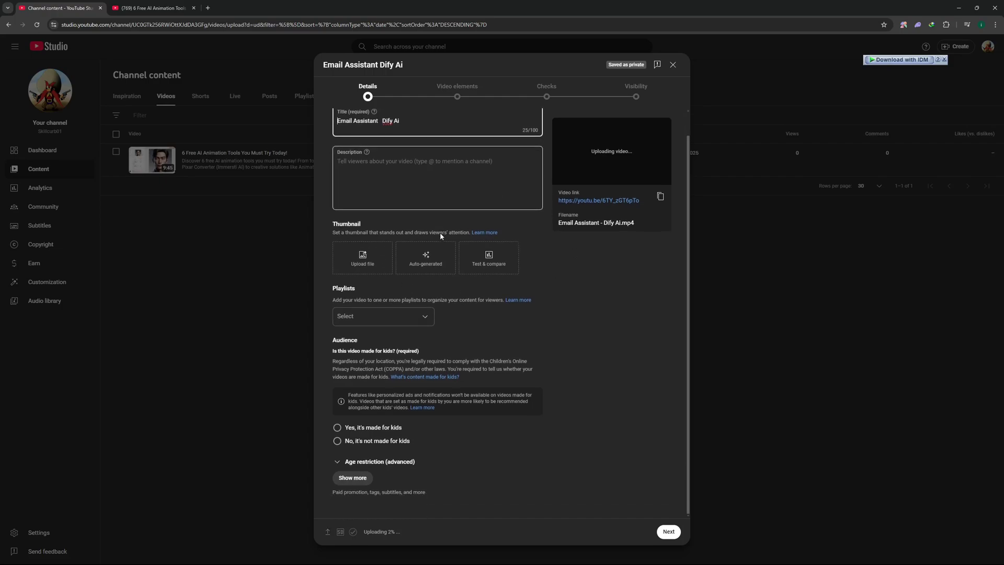
click(337, 427)
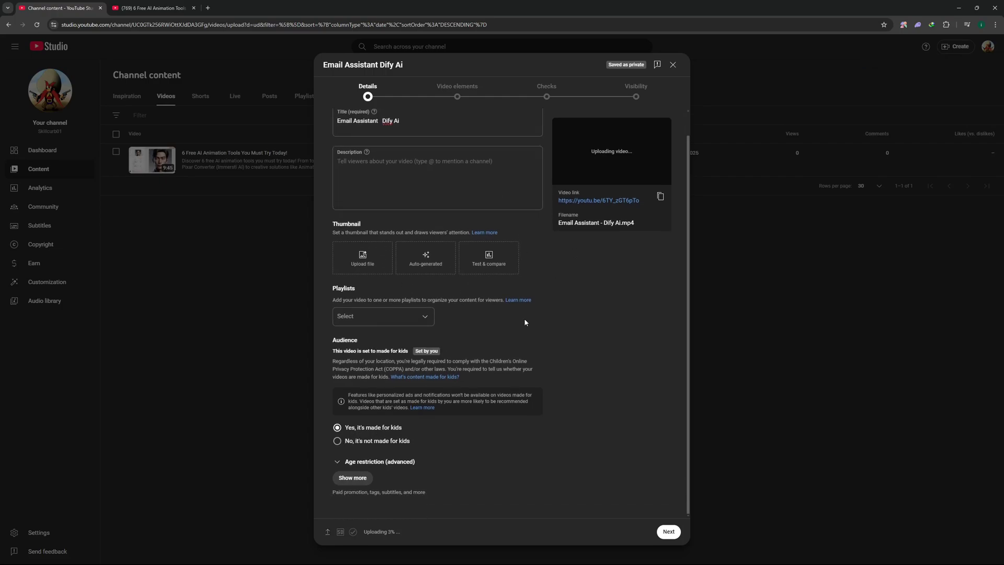
click(402, 315)
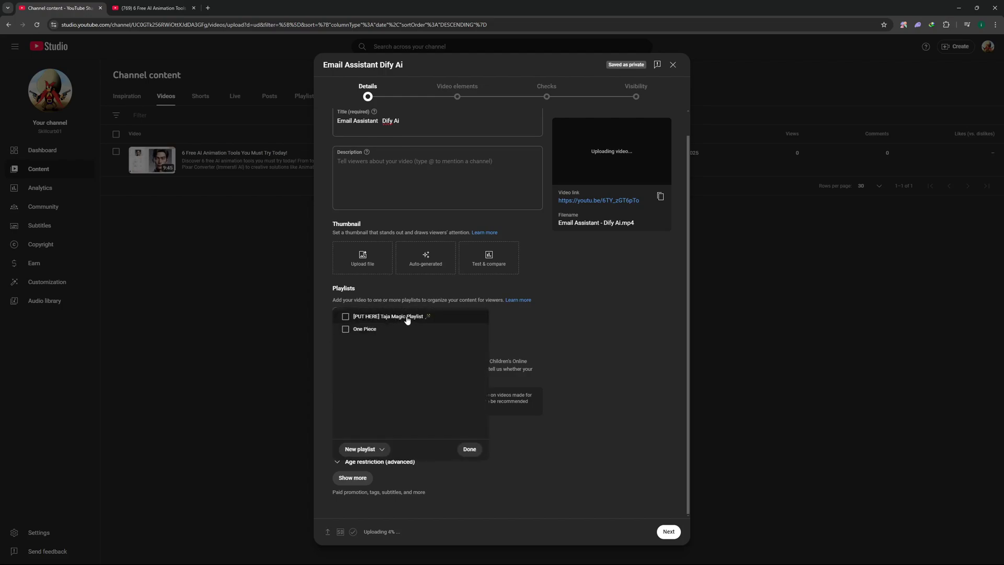
click(346, 318)
click(469, 449)
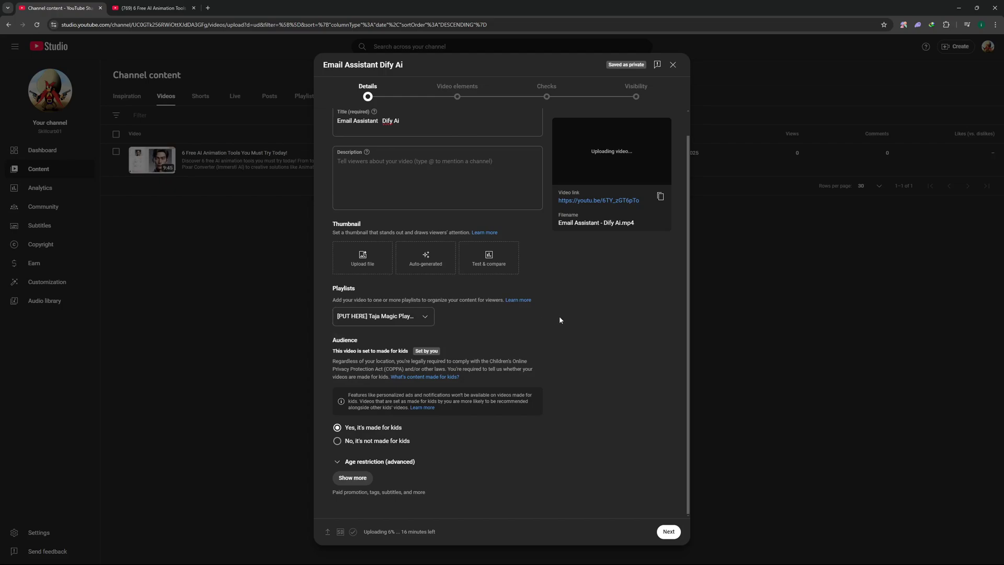
Step: Advance to Visibility, set the upload to Unlisted, save, and close the uploading notice
click(668, 533)
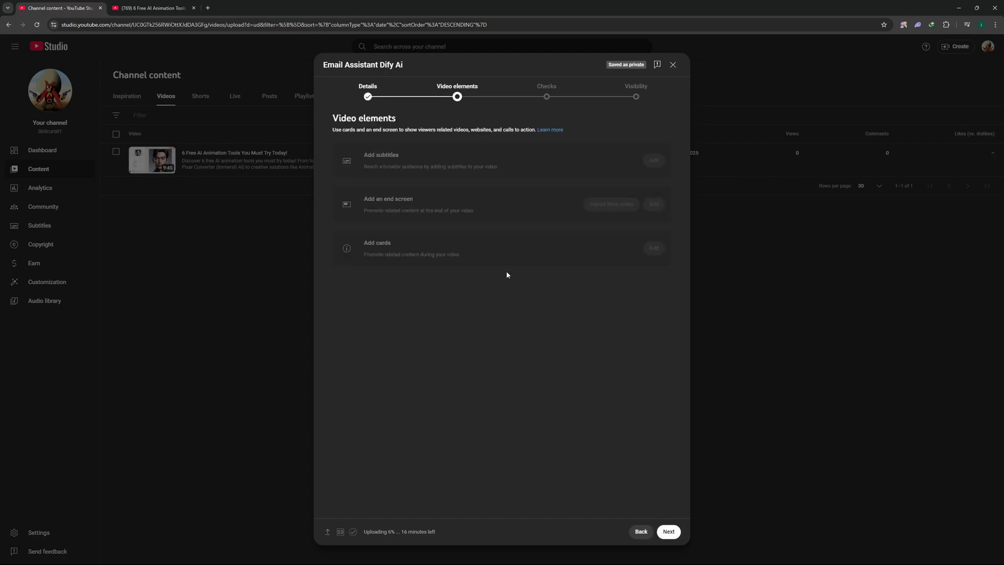
click(670, 532)
click(670, 533)
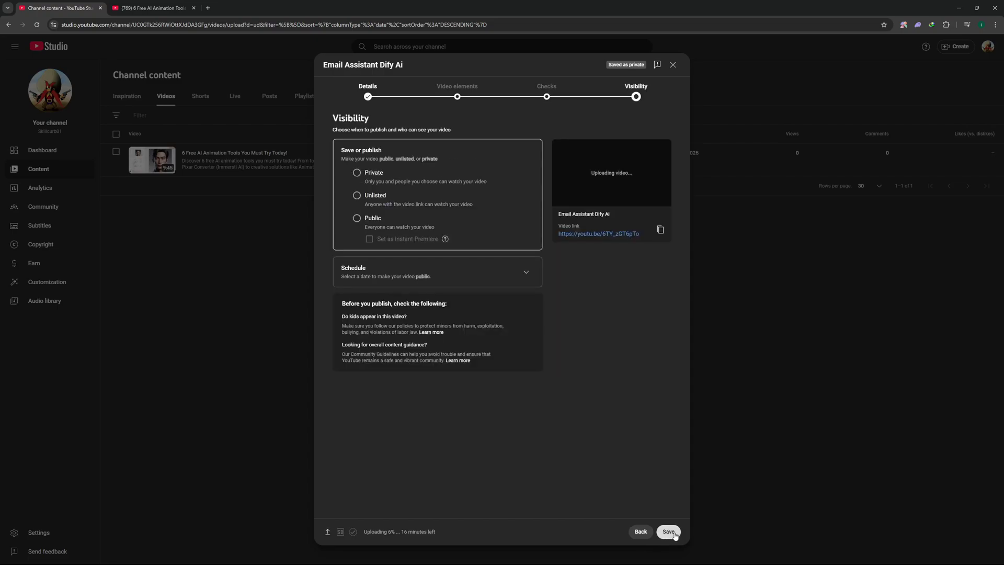
click(372, 196)
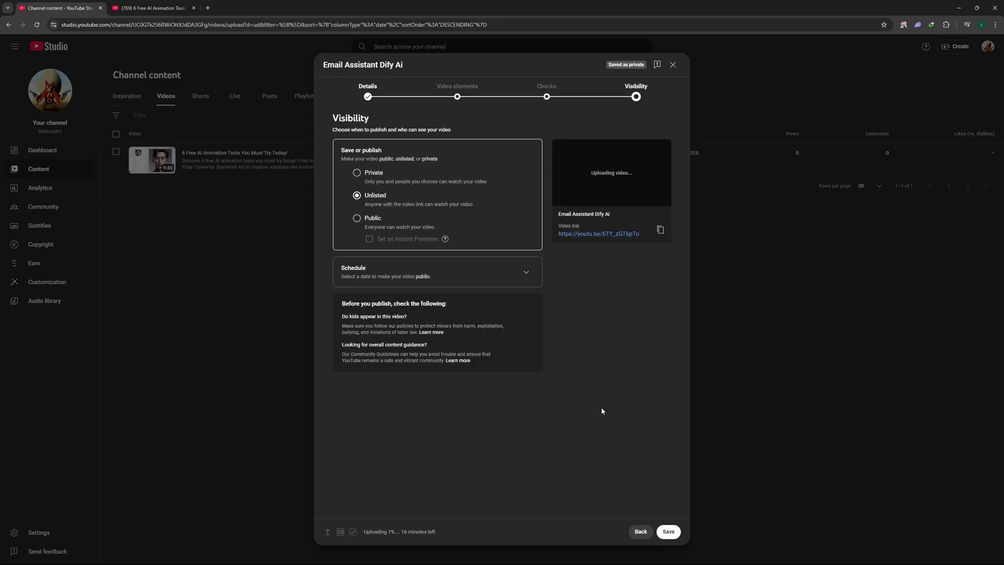
click(669, 533)
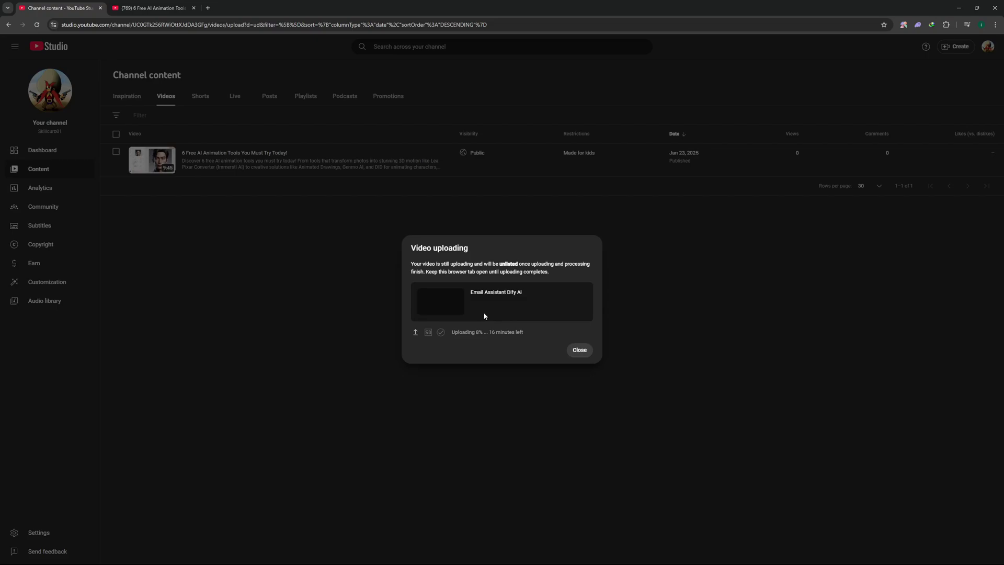
click(580, 350)
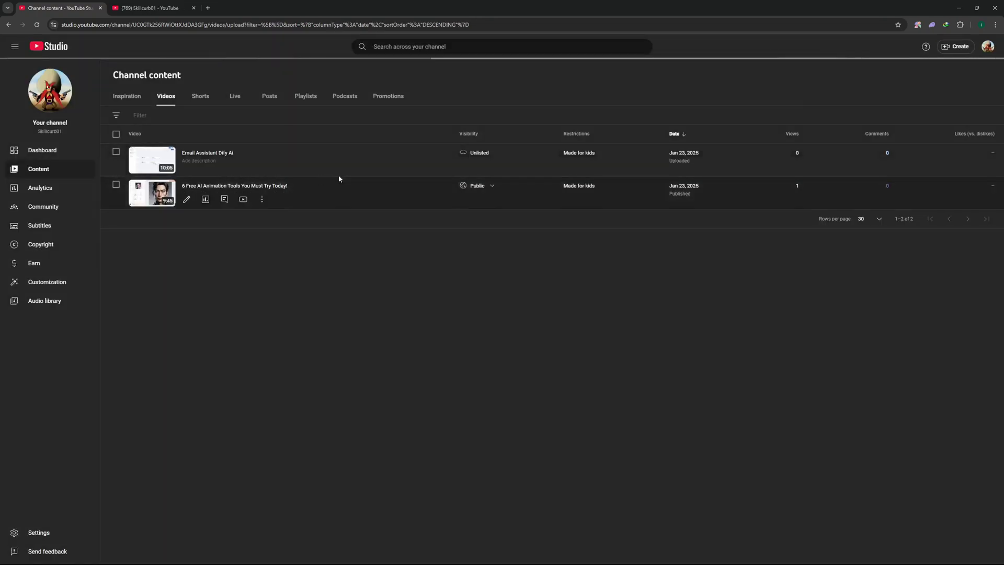
Step: Check the new upload's Unlisted status, then scroll Taja AI's dashboard down to Recent Videos
mouse_move(472, 157)
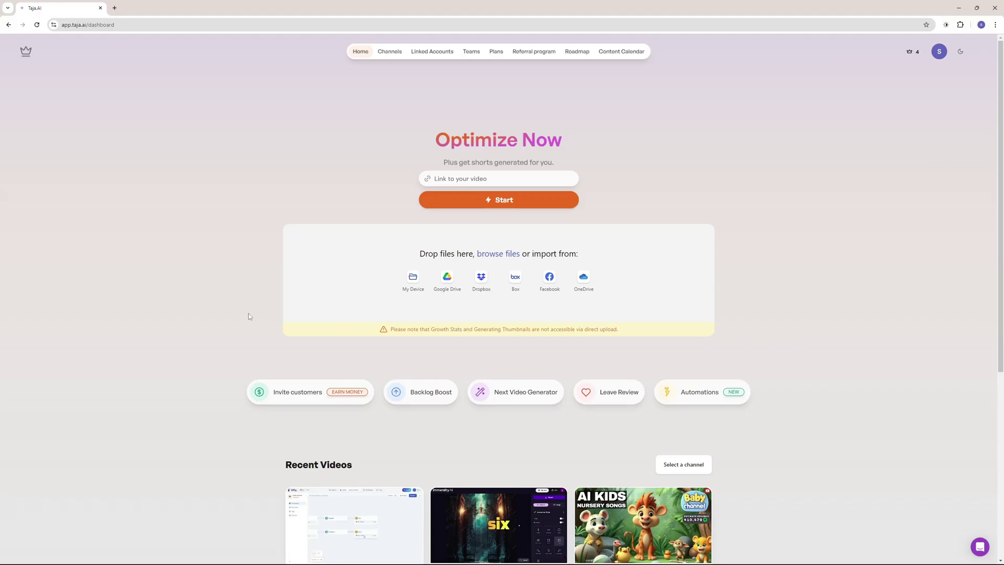
scroll(249, 313, down, 4)
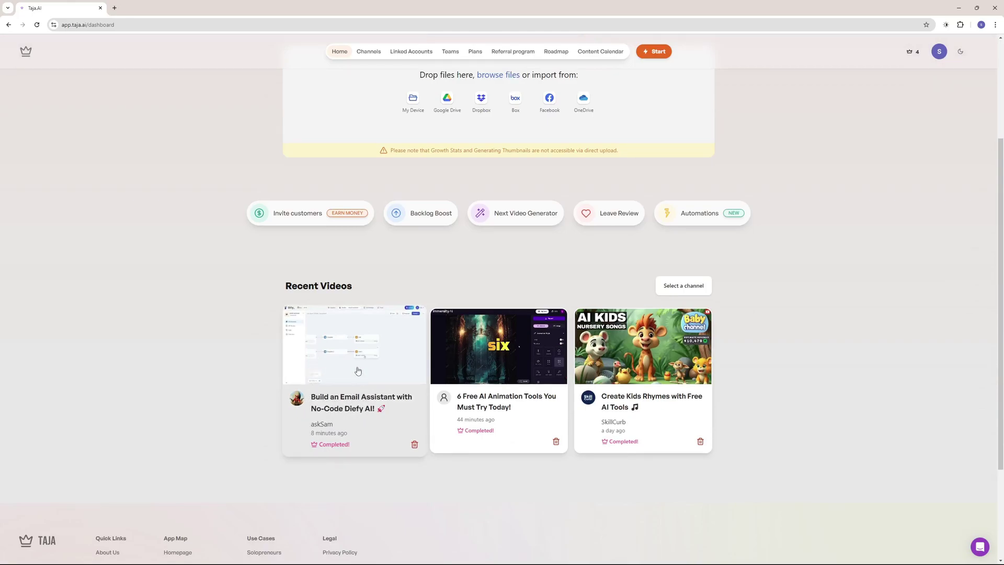
Step: Open the Email Assistant video's optimization page and scroll past the Transcription to 'Need a Thumbnail?'
click(357, 414)
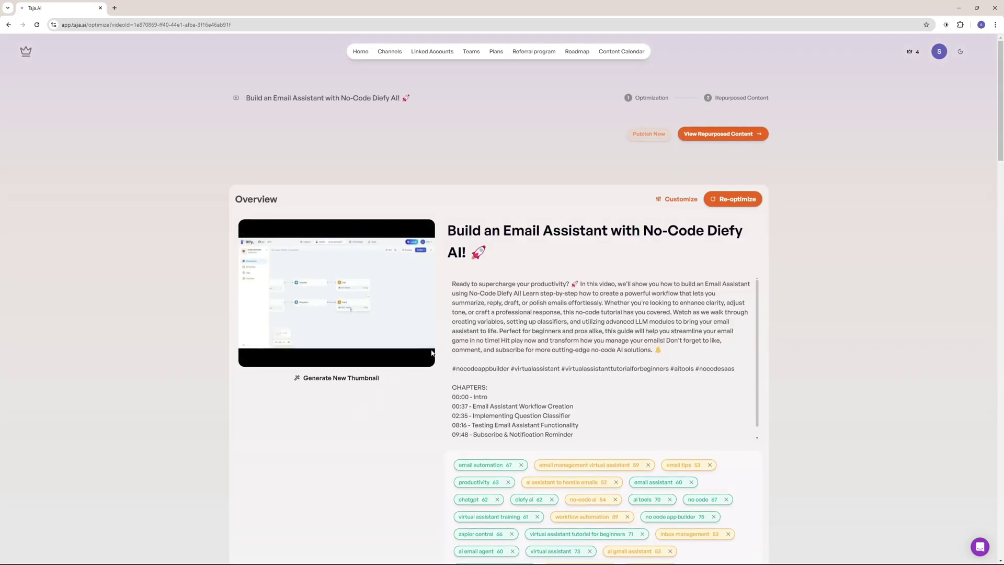
scroll(563, 368, down, 2)
scroll(527, 348, up, 2)
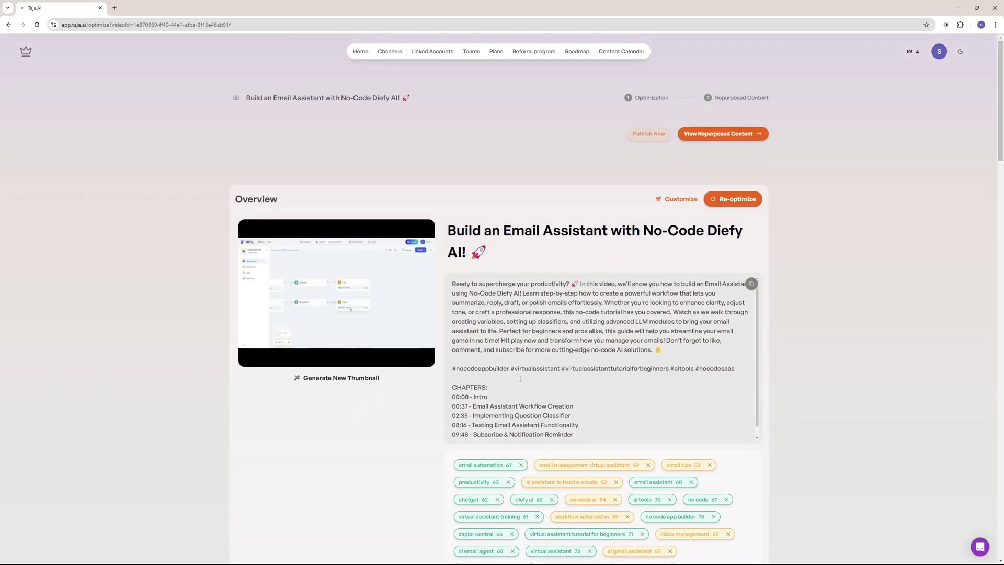
scroll(627, 355, down, 10)
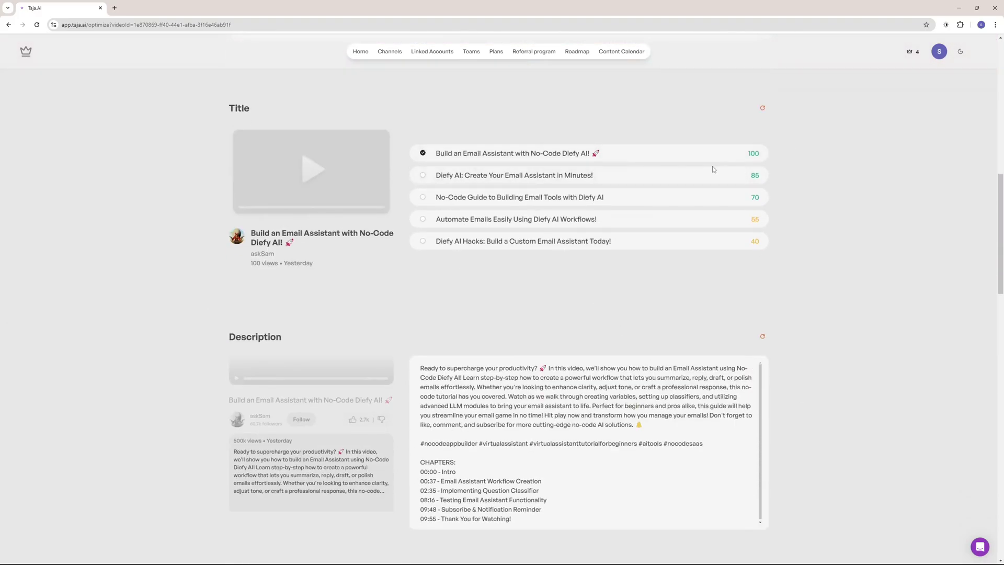
scroll(649, 305, up, 3)
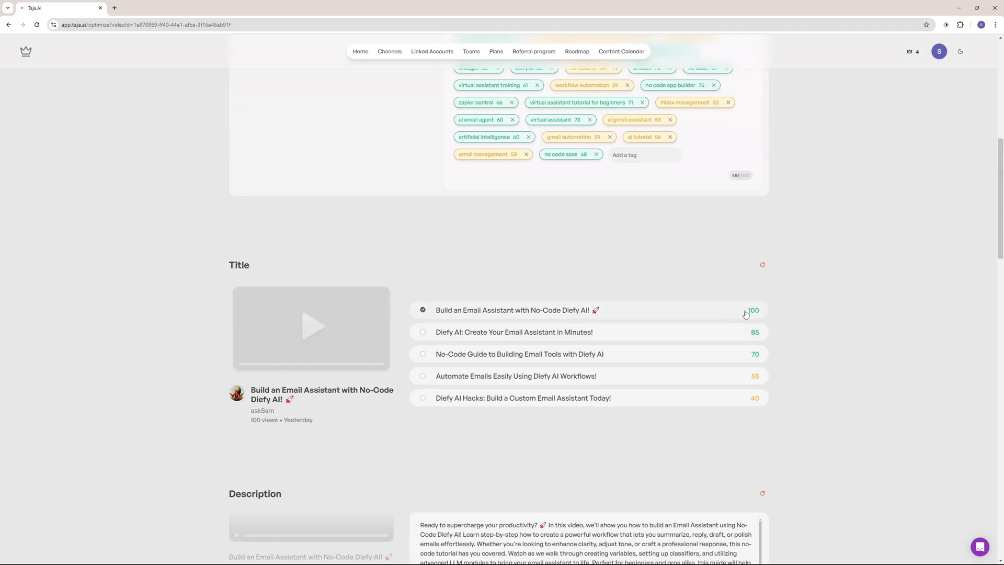
scroll(657, 356, down, 5)
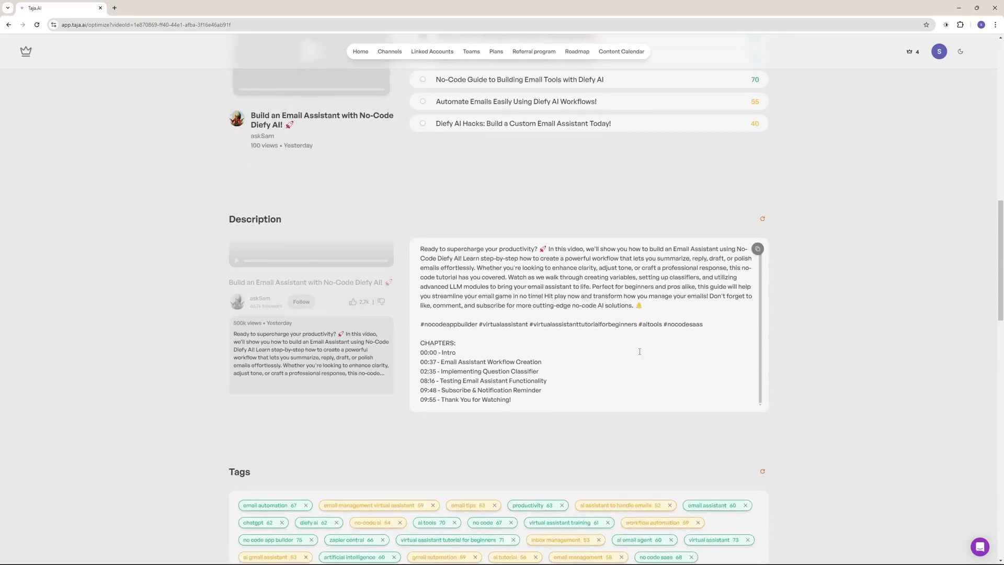
scroll(627, 387, down, 2)
scroll(525, 337, down, 3)
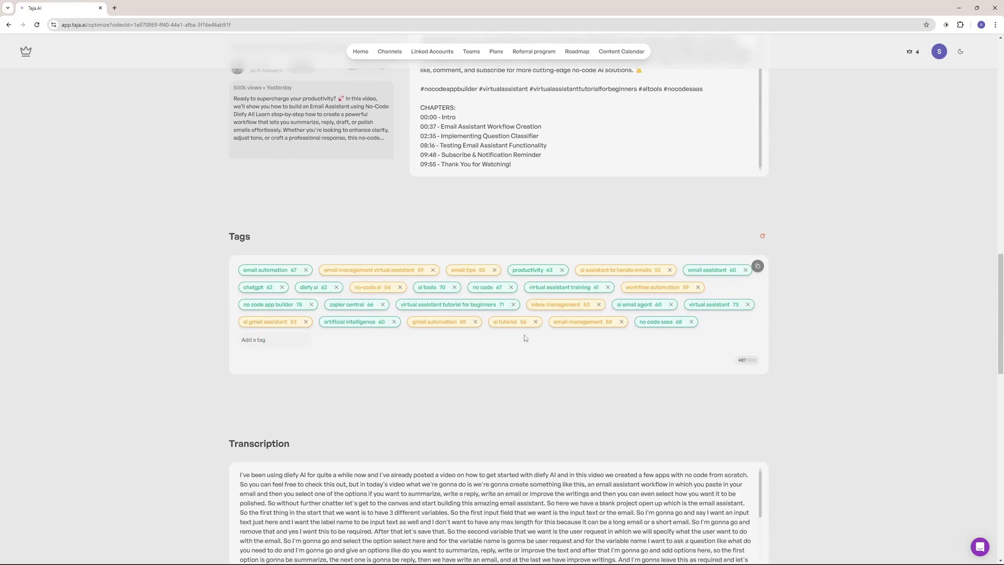
scroll(525, 337, down, 5)
scroll(348, 380, down, 10)
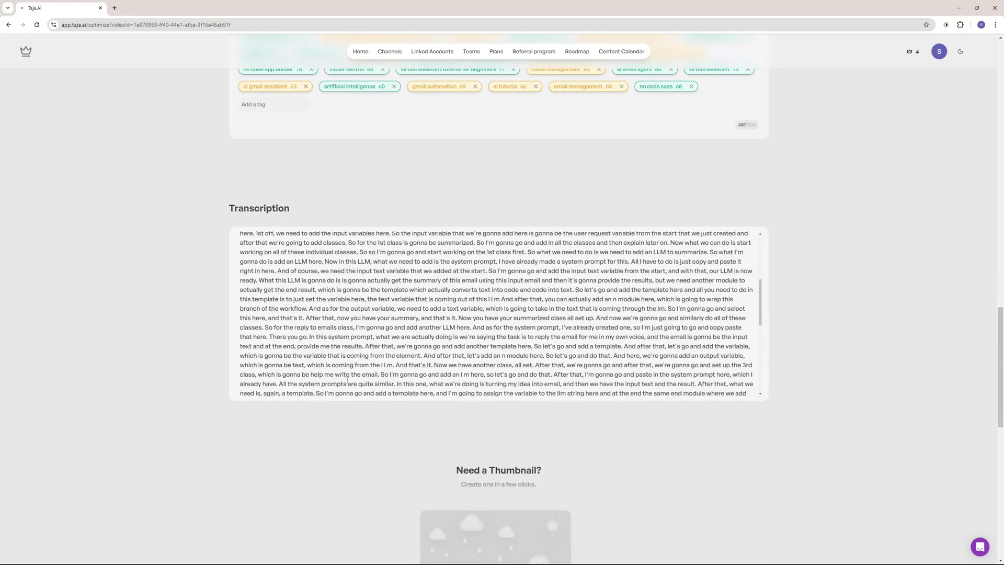
scroll(347, 380, down, 10)
scroll(731, 293, down, 2)
scroll(702, 298, down, 2)
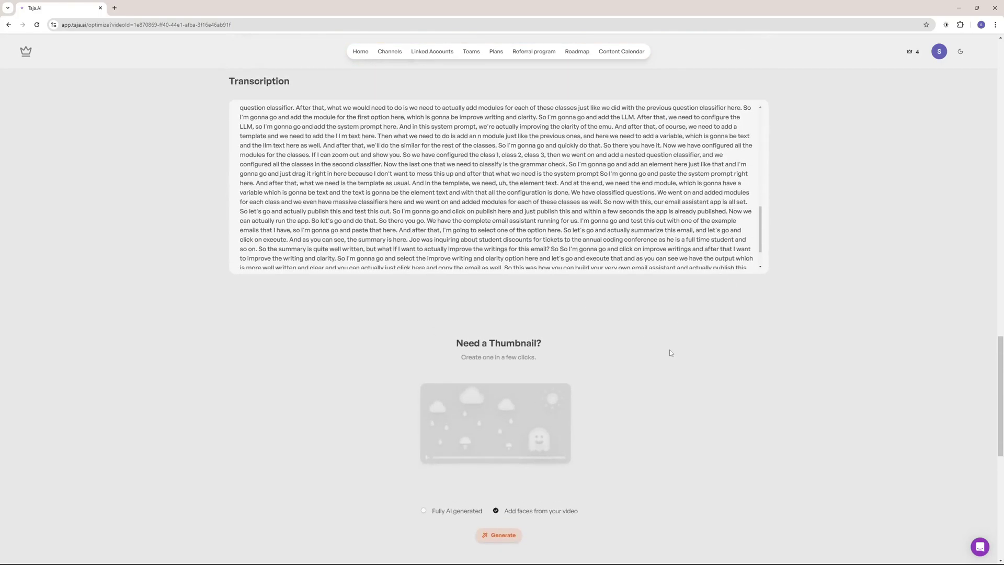
scroll(662, 342, down, 1)
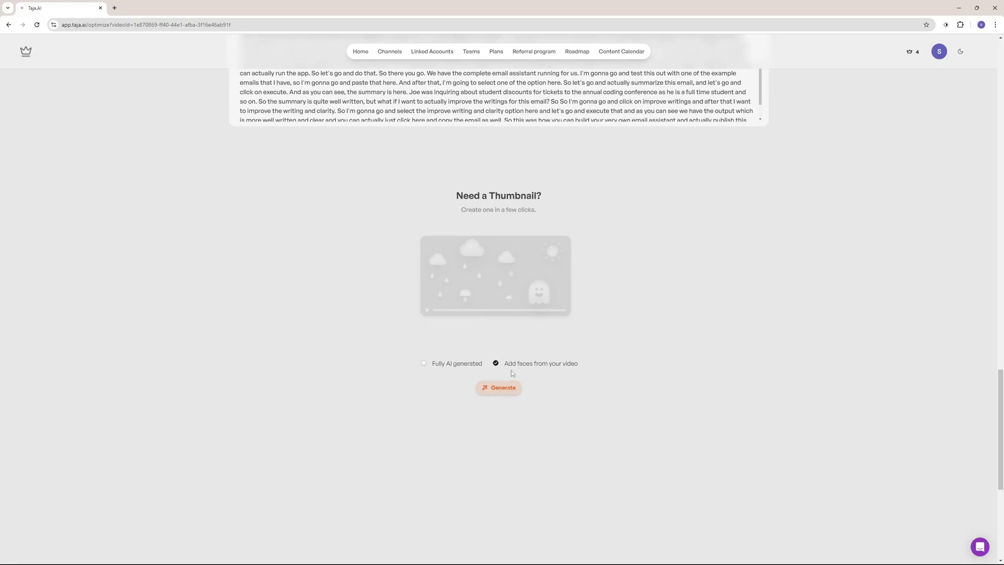
Step: Generate face-including AI thumbnails and open the robot 'Build an Email with No-Code' one in the editor
click(497, 389)
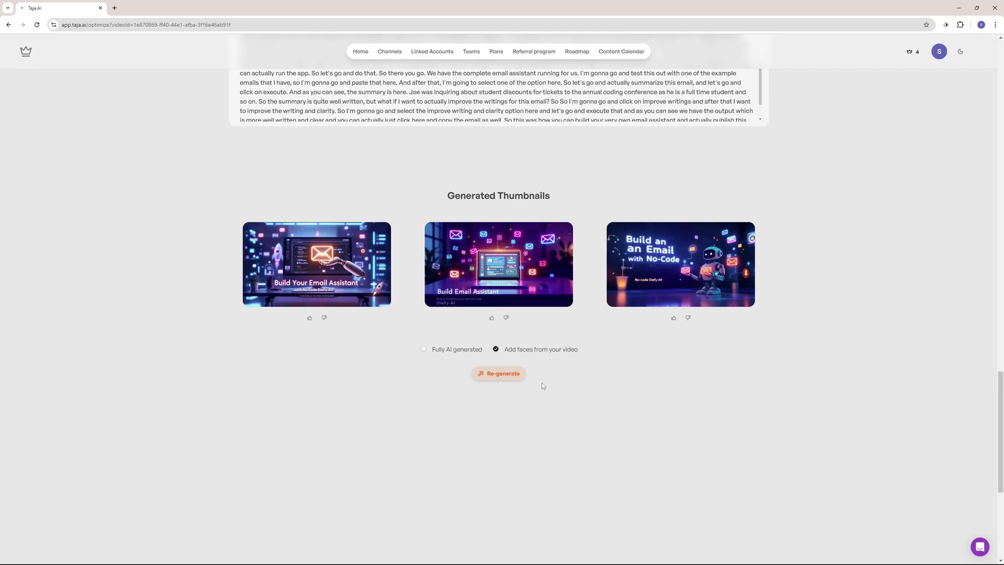
click(639, 278)
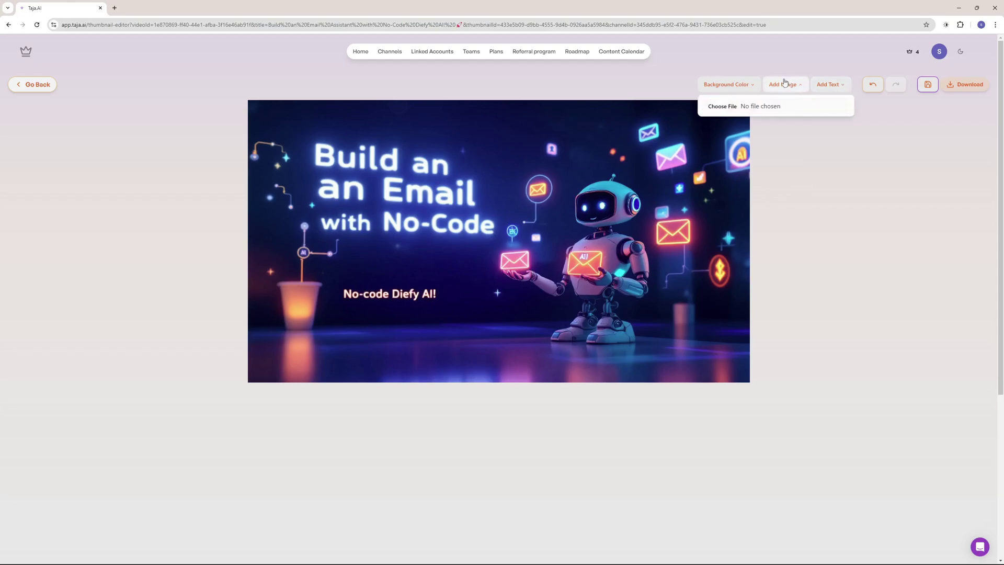
mouse_move(728, 85)
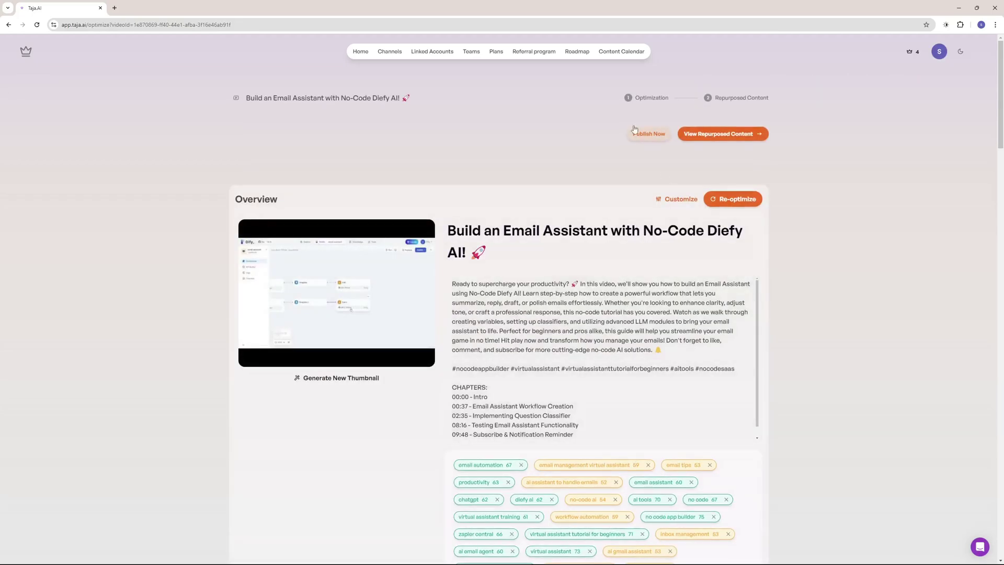
Step: Publish 'Build an Email Assistant with No-Code Diefy AI!' to YouTube with Public privacy status
click(647, 134)
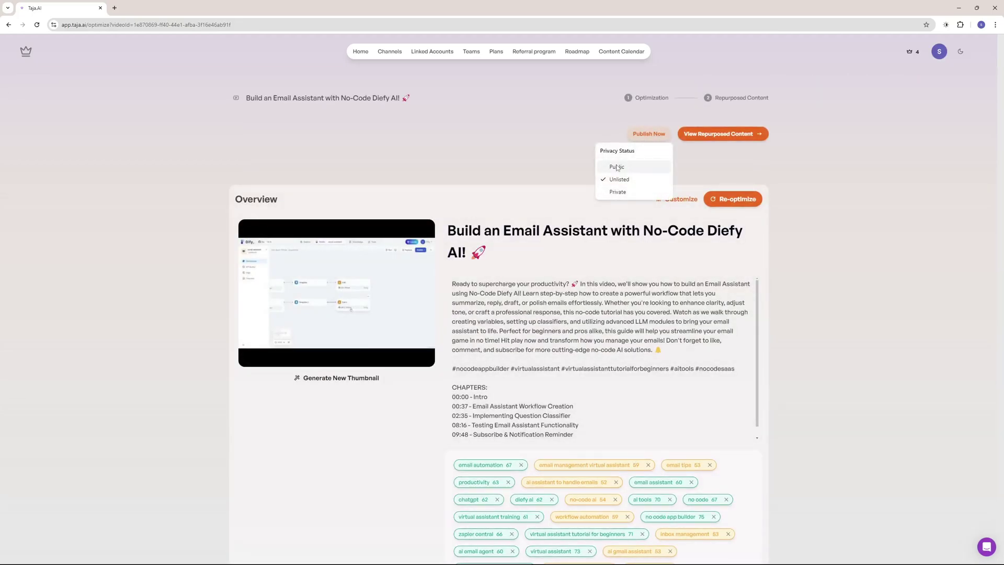
click(617, 167)
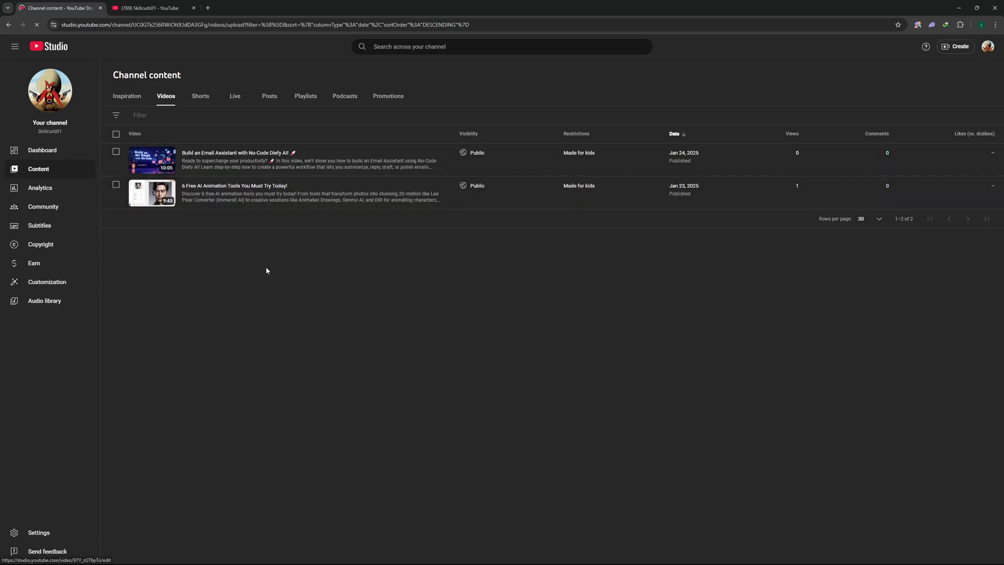
Step: Open the Build an Email Assistant video's watch page and review its description chapter lines
click(243, 166)
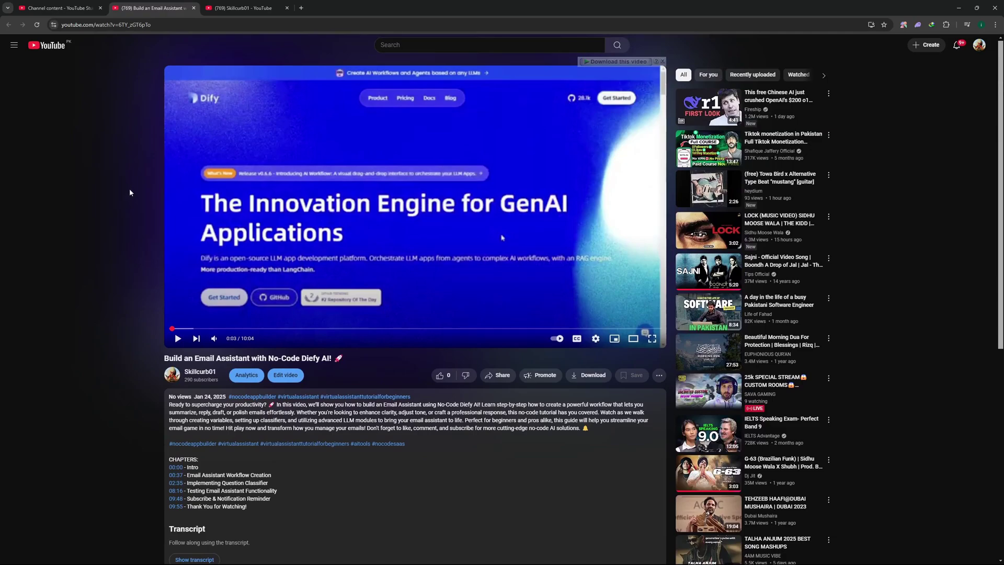
scroll(129, 190, down, 3)
drag(246, 349, 164, 315)
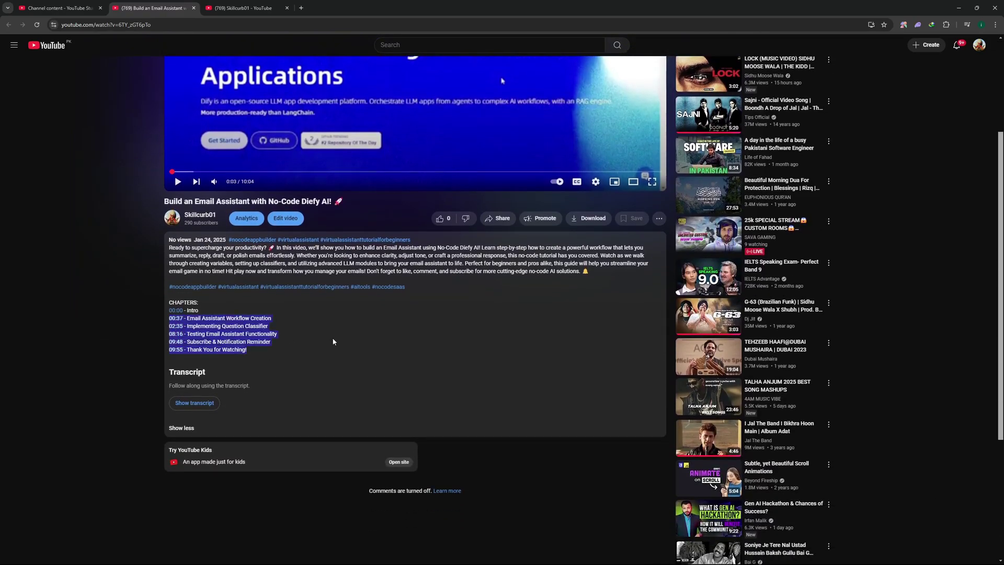
click(247, 201)
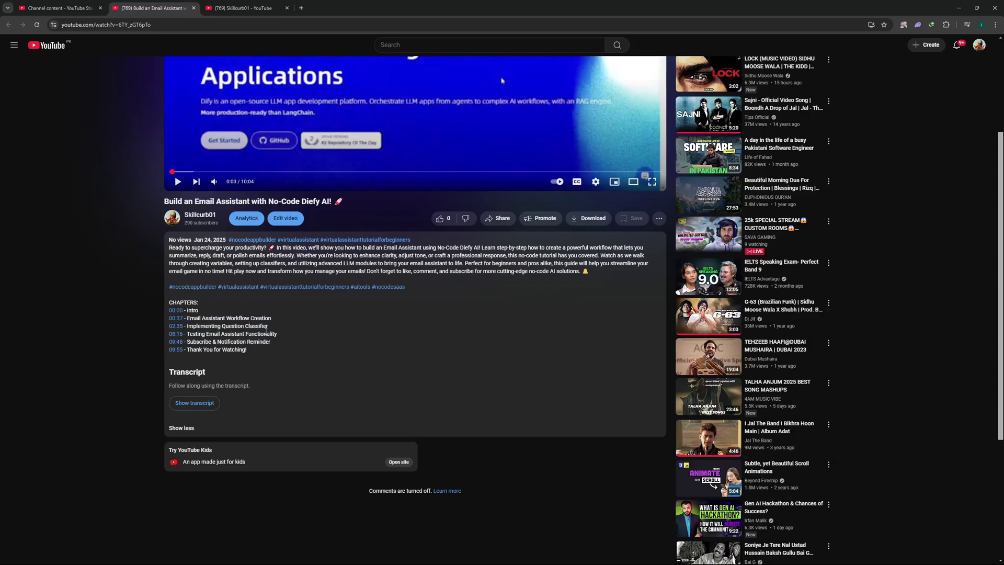
scroll(501, 81, up, 3)
key(ctrl+Tab)
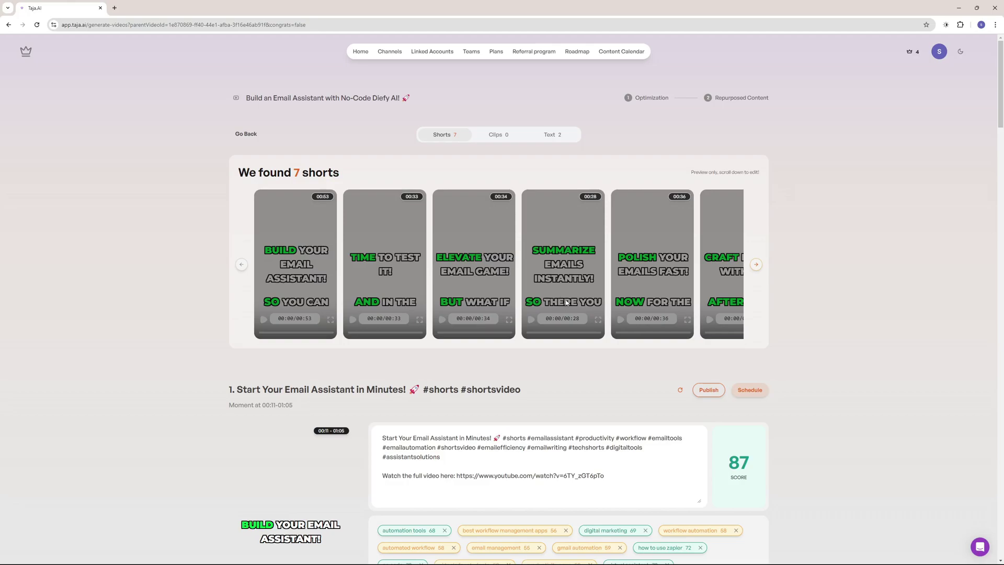
Step: Scroll through shorts 1 to 7, reviewing each one's captions, tags and scores
scroll(566, 302, down, 12)
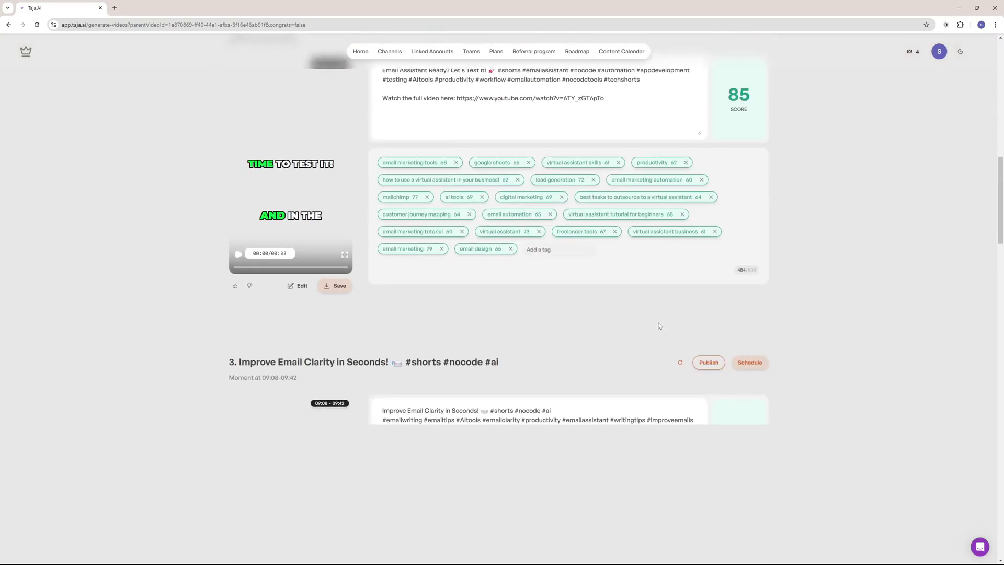
scroll(660, 326, down, 15)
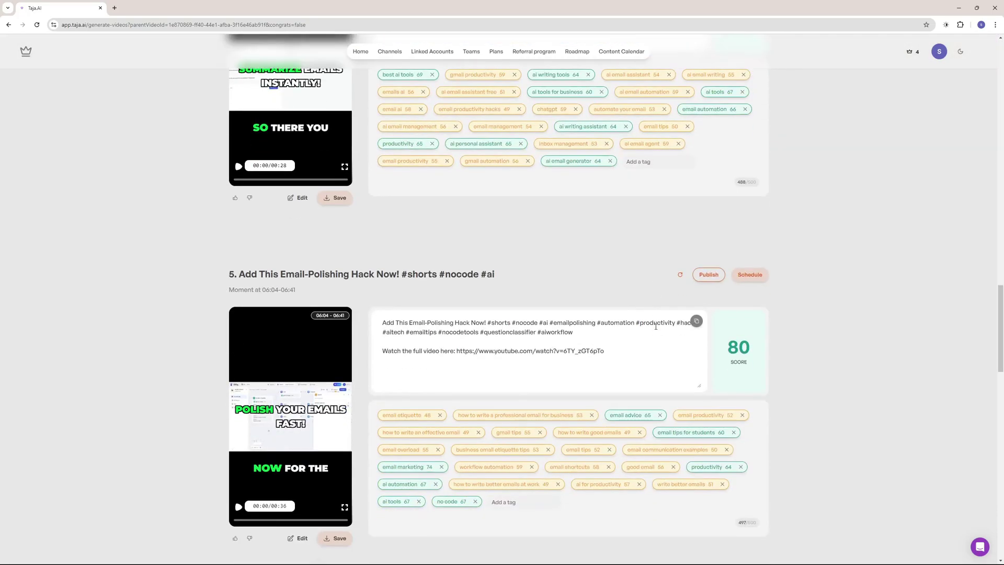
scroll(656, 326, down, 15)
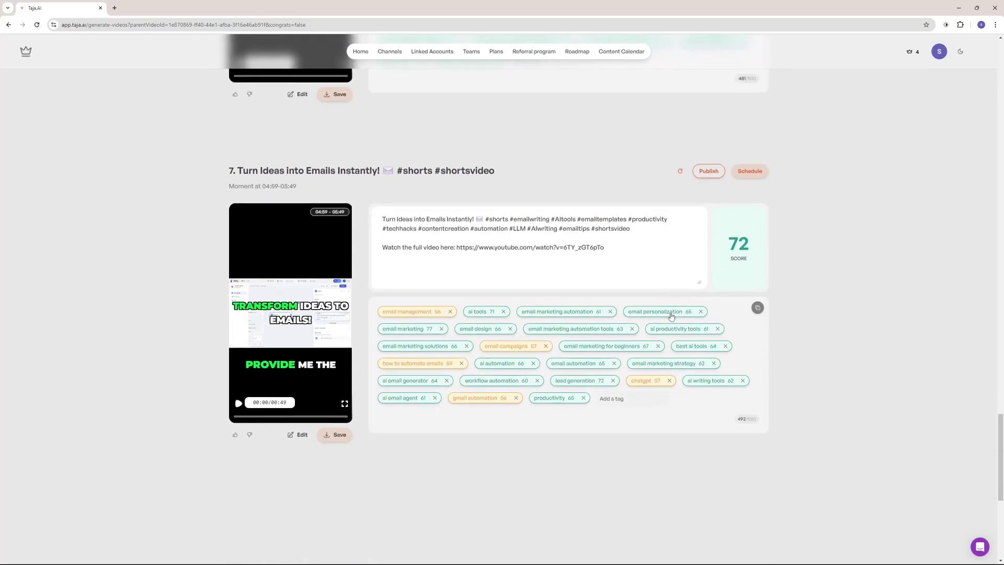
scroll(672, 316, down, 1)
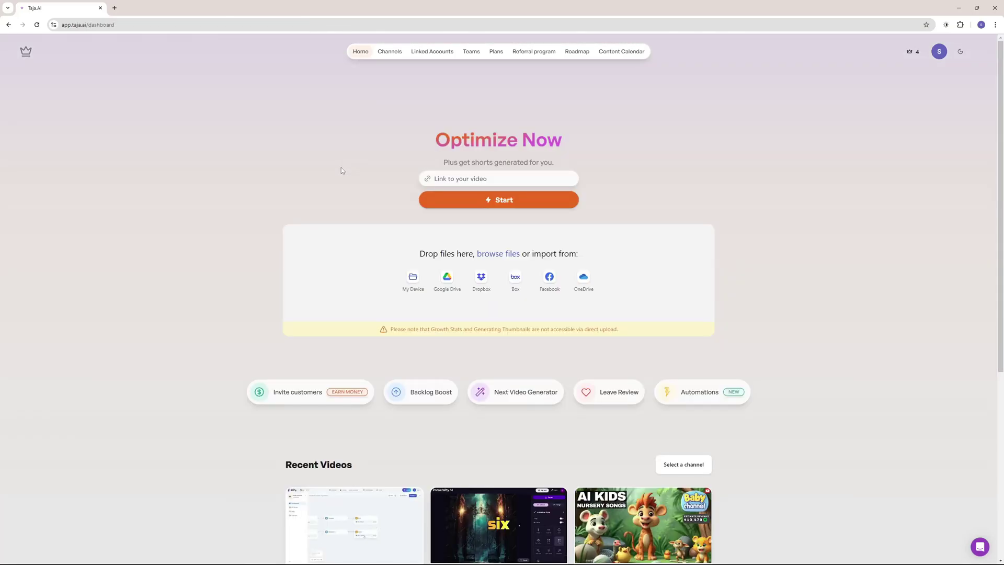
scroll(341, 171, down, 4)
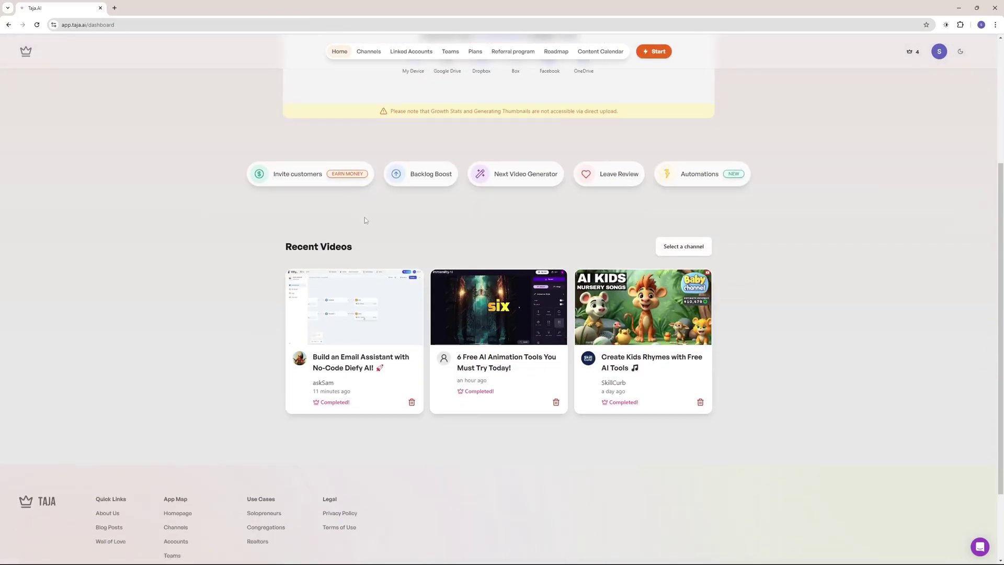
scroll(379, 254, down, 2)
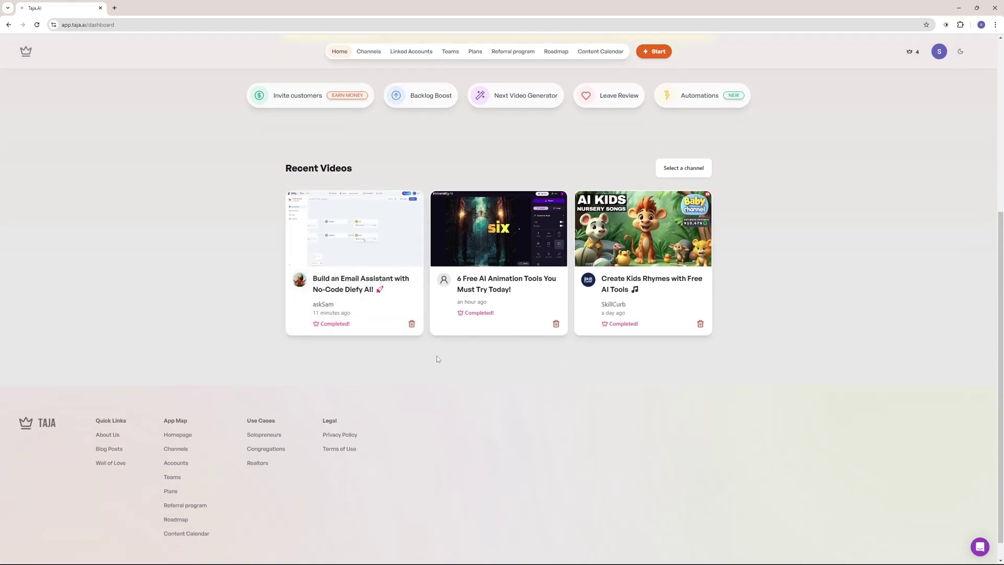
scroll(700, 276, up, 4)
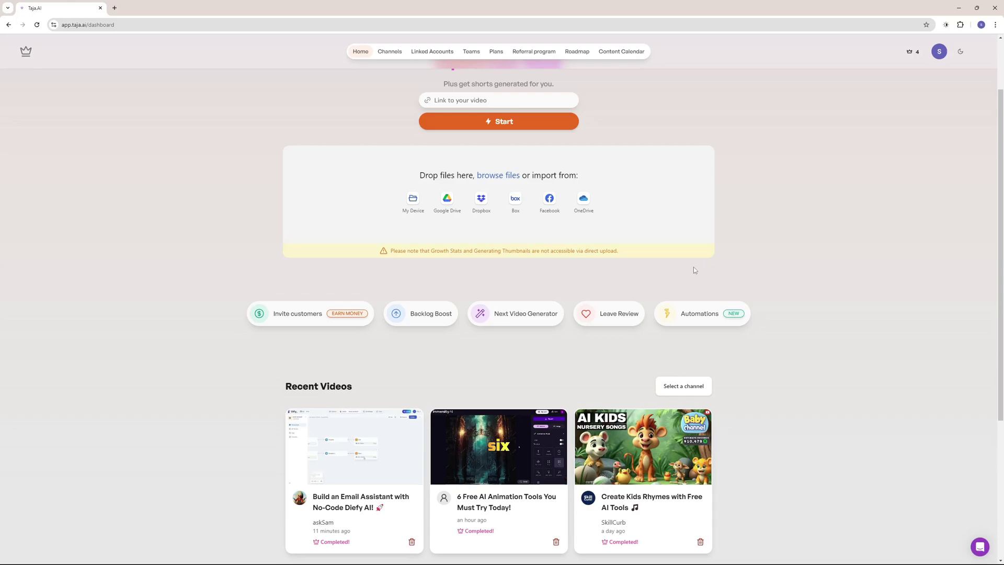
scroll(694, 267, down, 1)
scroll(798, 298, up, 1)
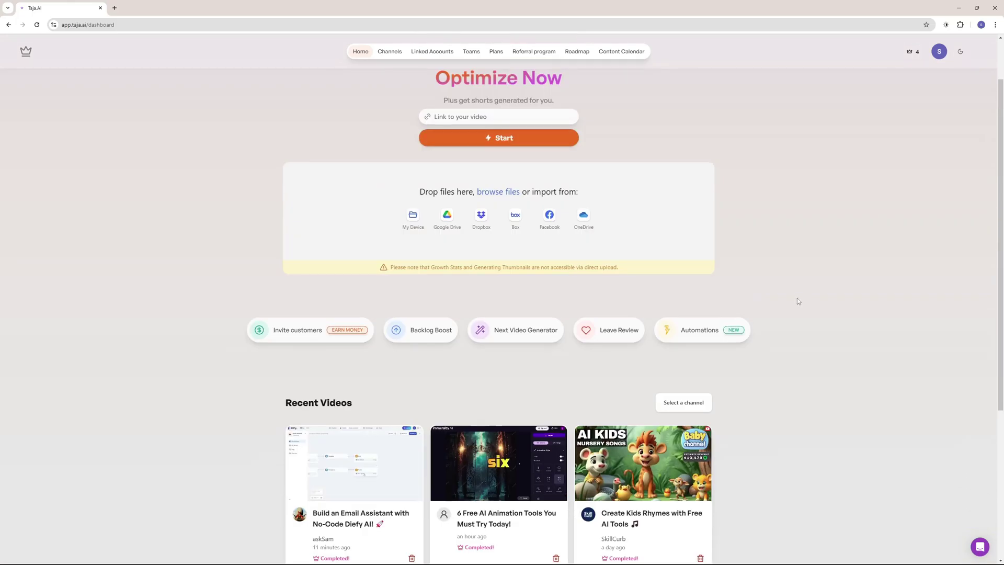
scroll(798, 301, down, 4)
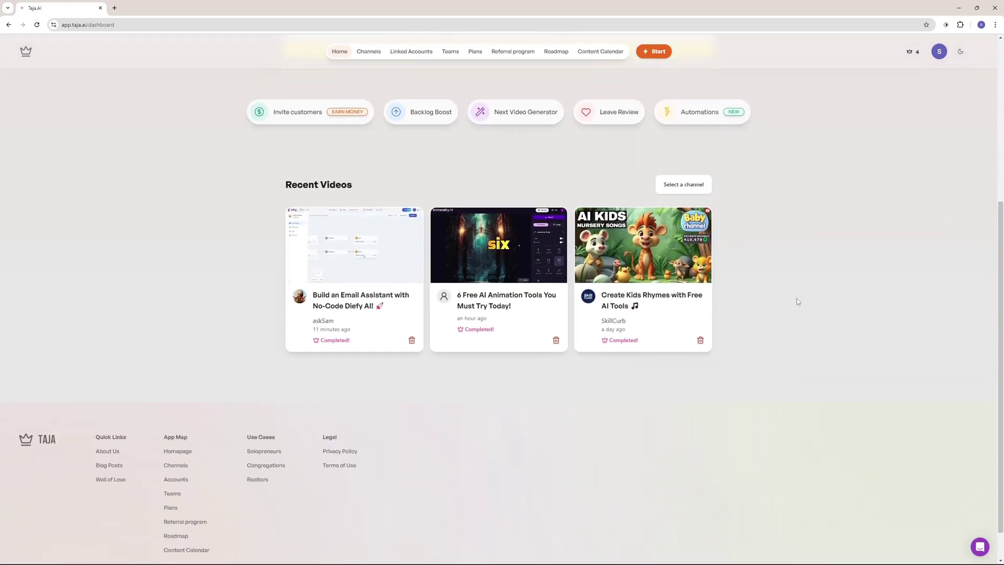
scroll(793, 300, down, 1)
scroll(792, 299, up, 1)
scroll(779, 319, up, 5)
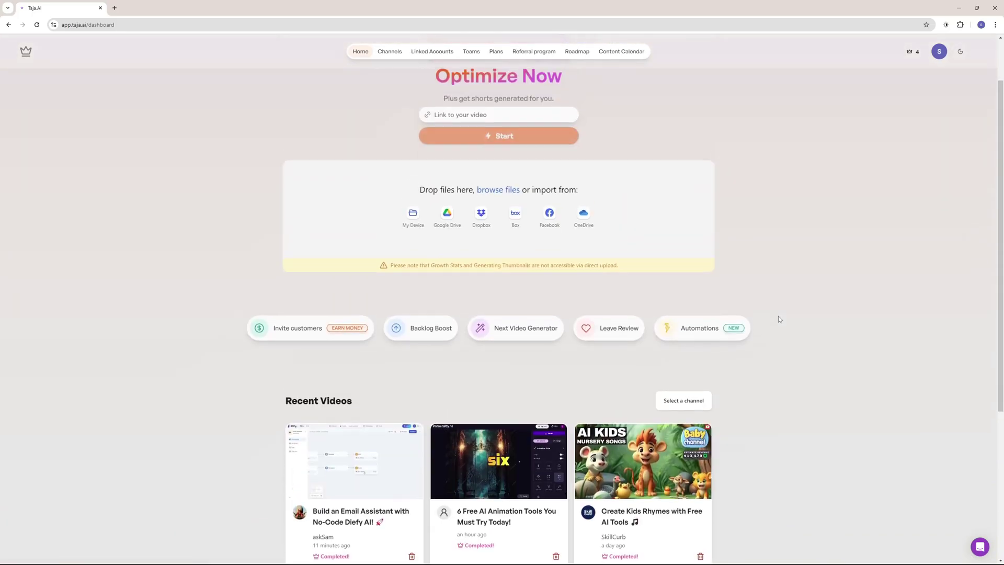
scroll(779, 321, down, 4)
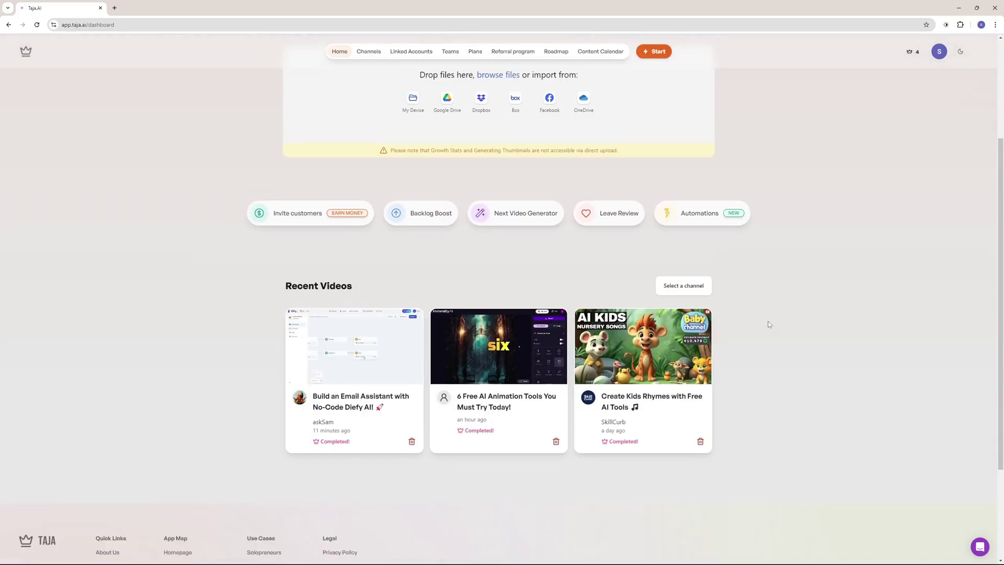
scroll(768, 324, up, 4)
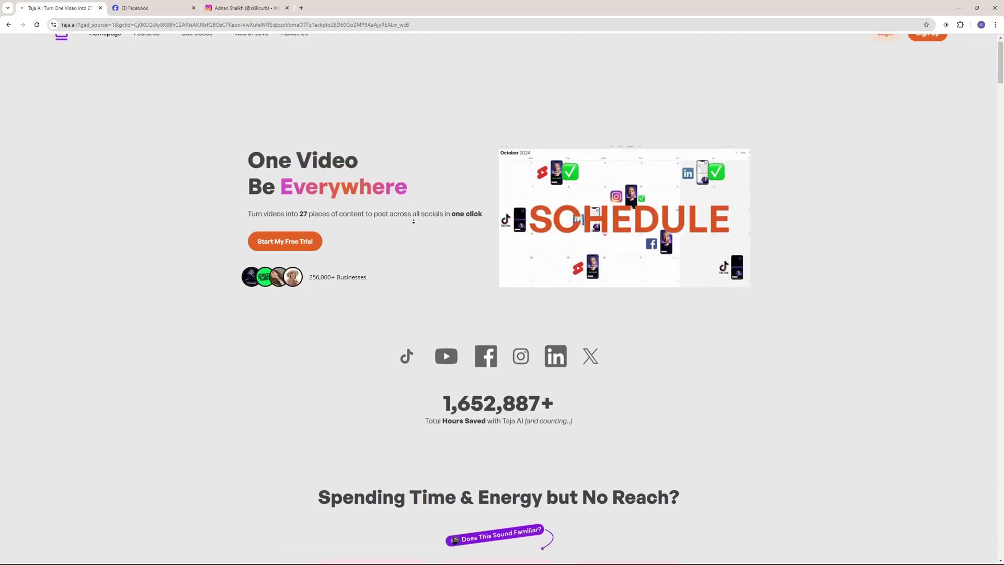
Step: Scroll down the taja.ai landing page past the Pricing Plans to the FAQs section
scroll(413, 221, down, 2)
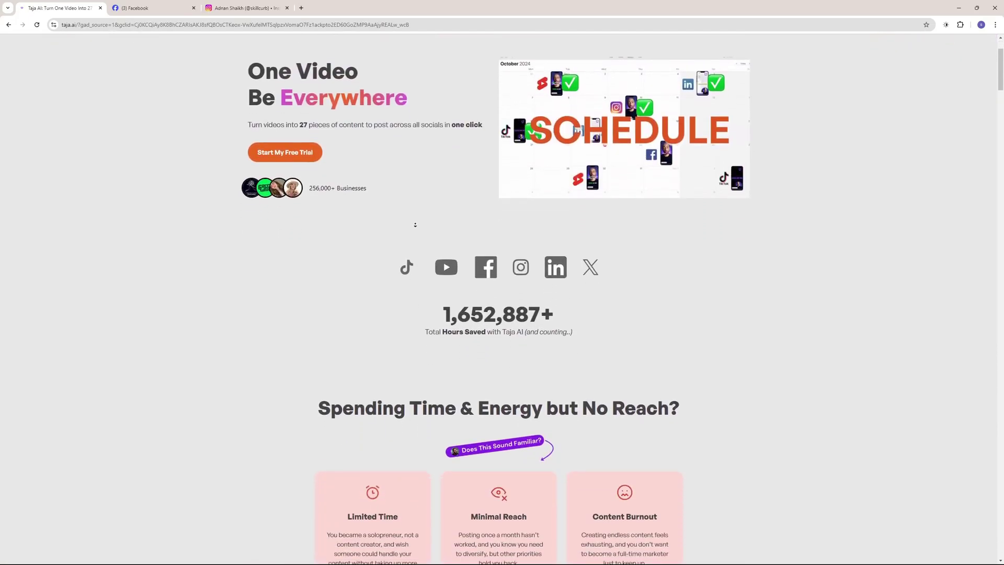
scroll(415, 225, down, 8)
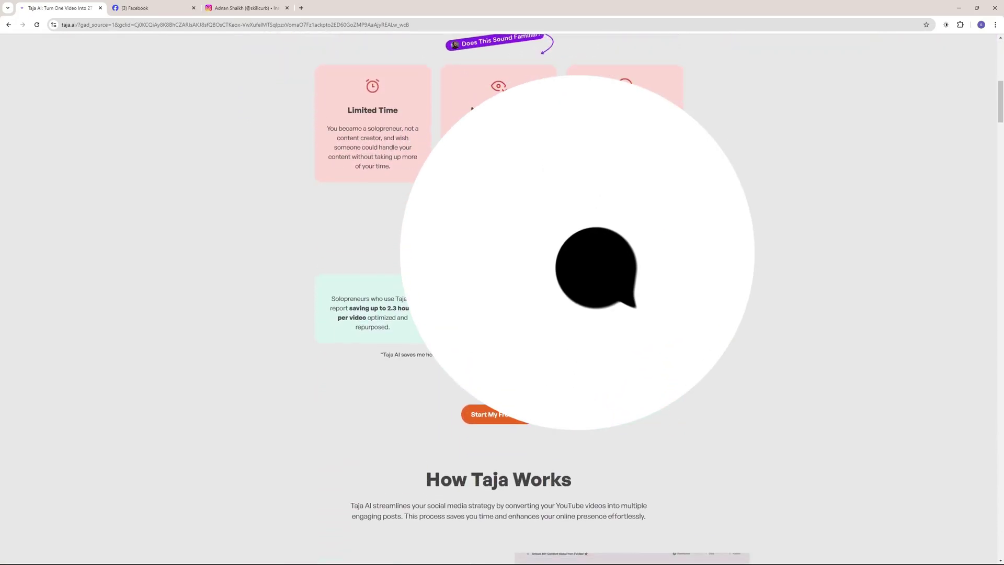
scroll(499, 314, down, 8)
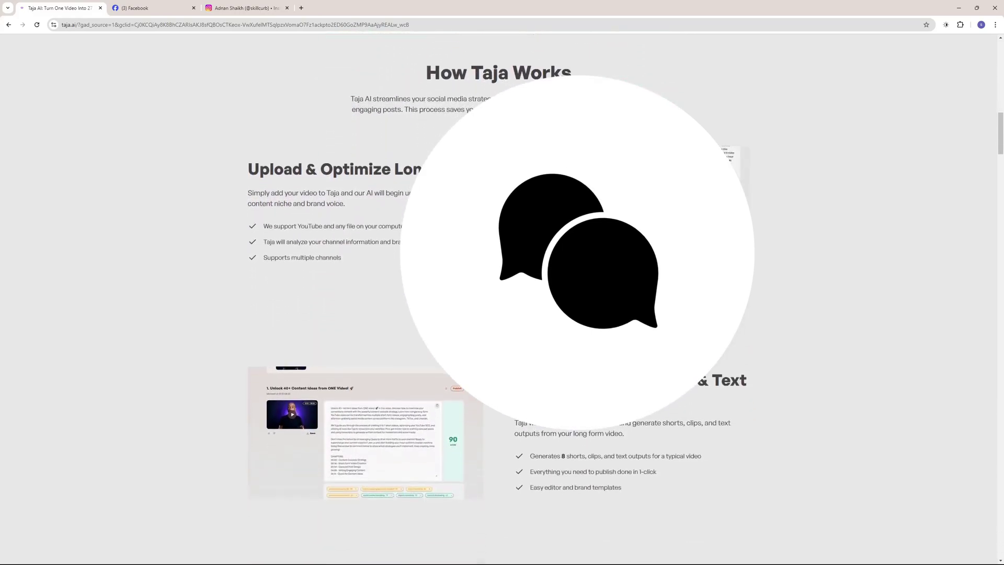
scroll(499, 314, down, 8)
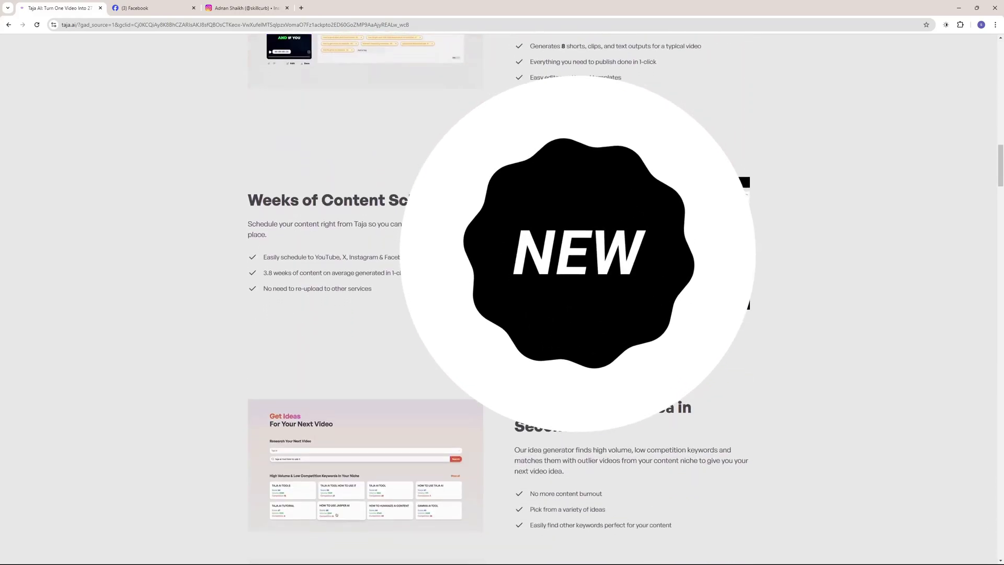
scroll(498, 313, down, 8)
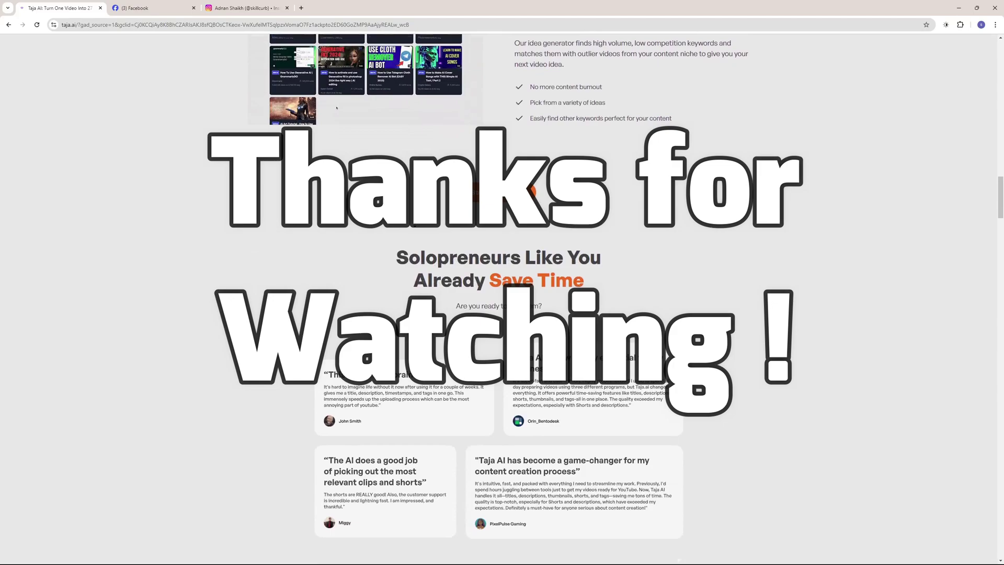
scroll(415, 225, down, 8)
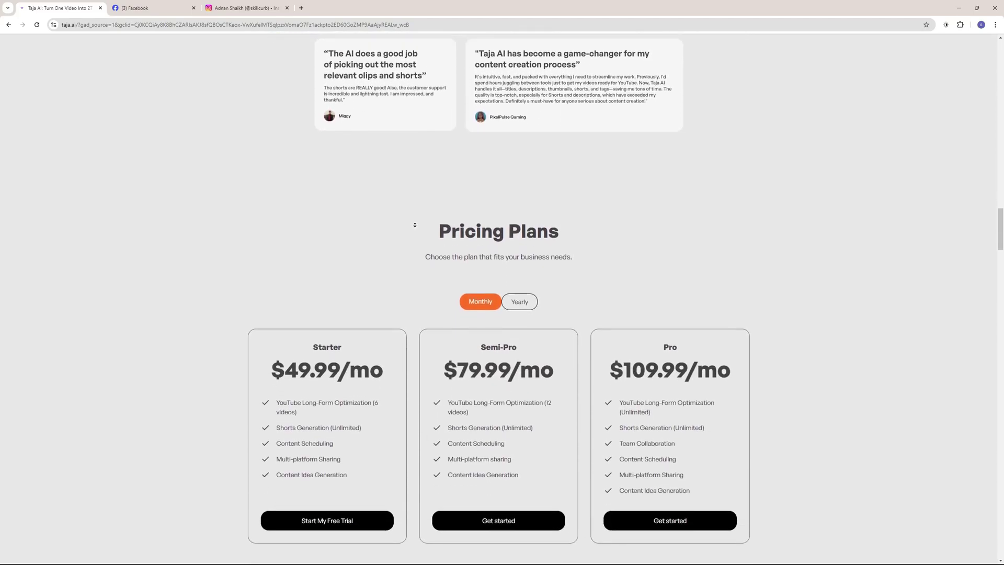
scroll(415, 225, down, 8)
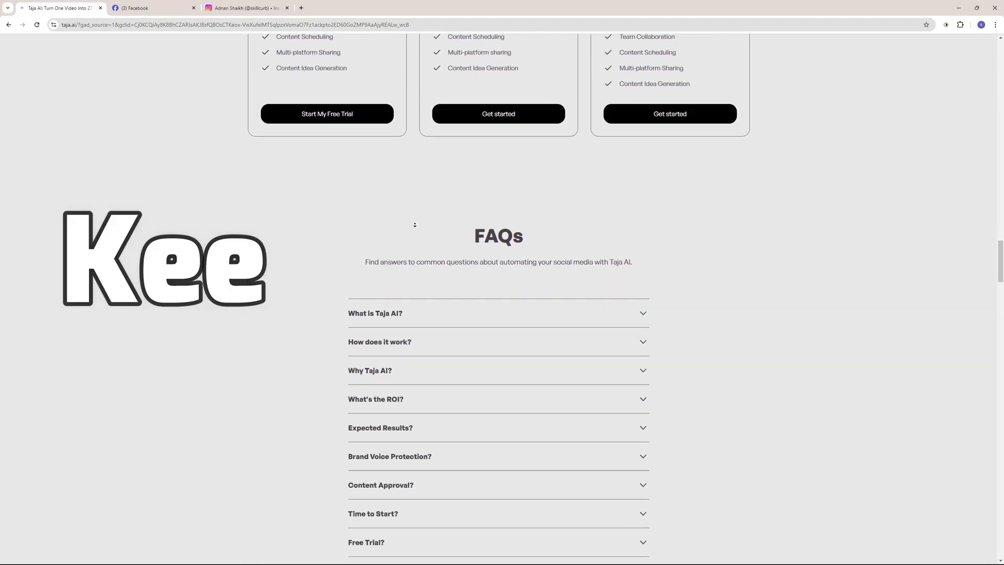